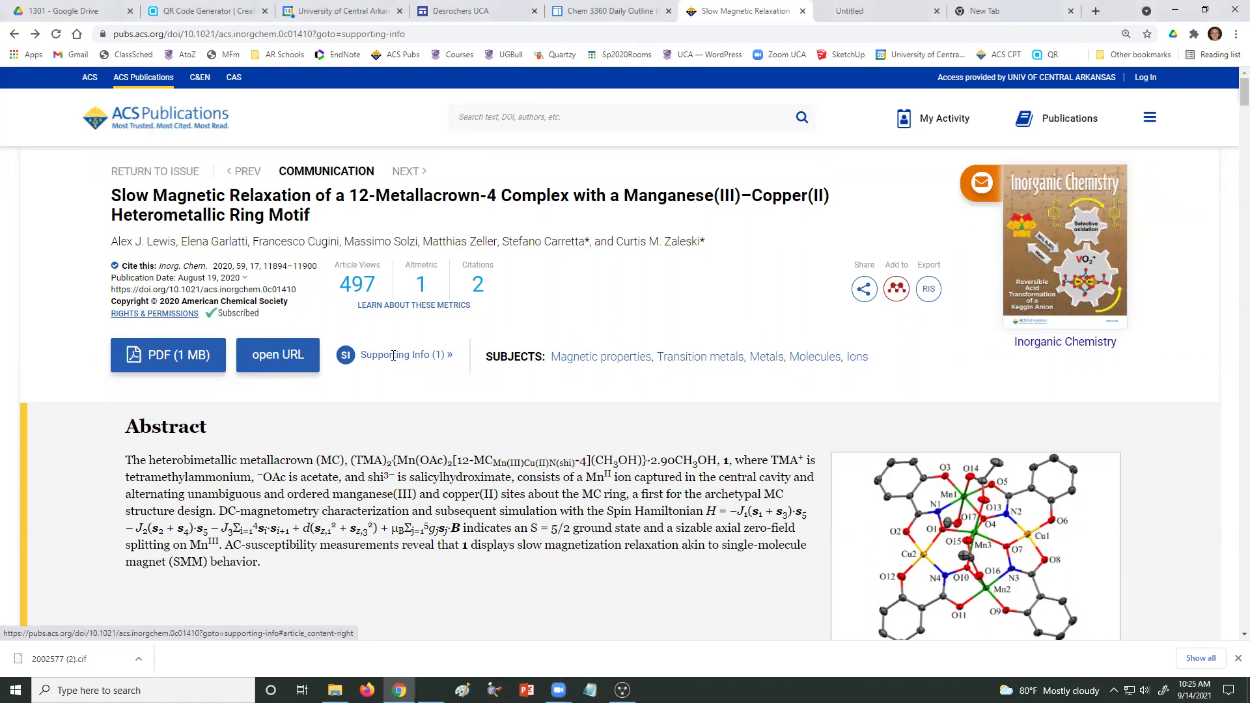
Open the article's supporting information and follow its CCDC accession code 2002577 to the crystal structure entry.
{"action": "left_click", "coordinate": [392, 357]}
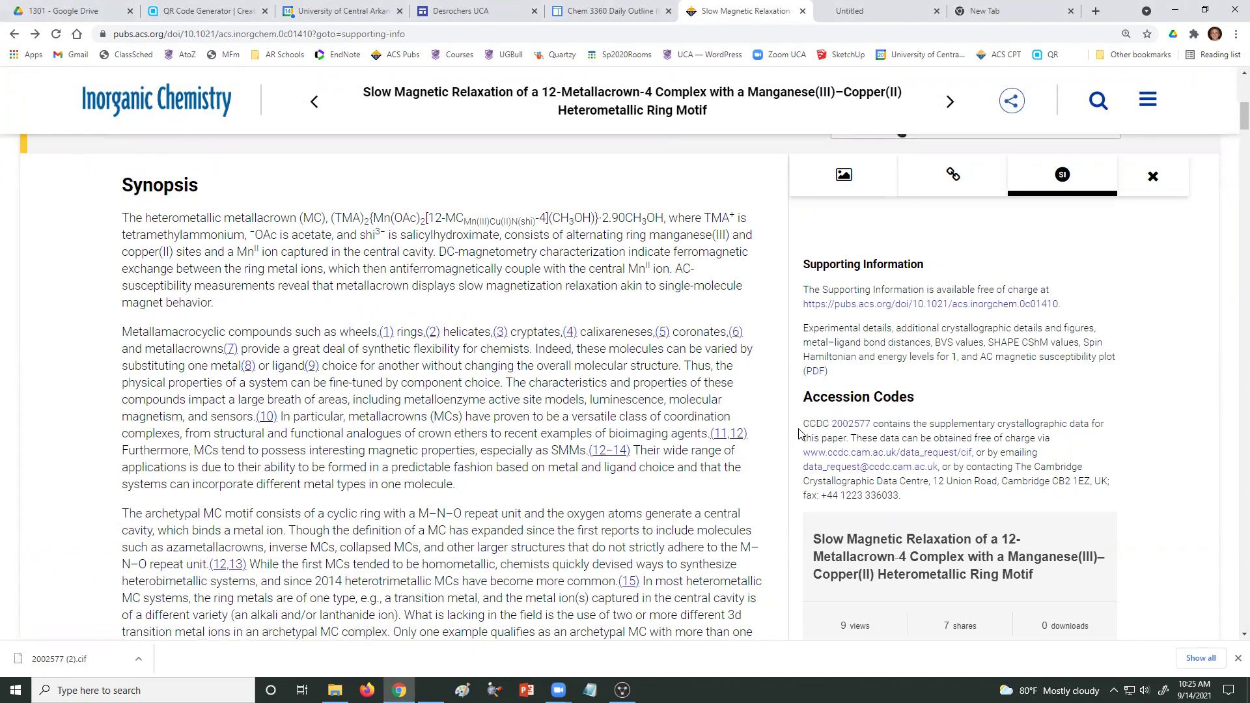
{"action": "left_click_drag", "start_coordinate": [805, 423], "coordinate": [831, 430]}
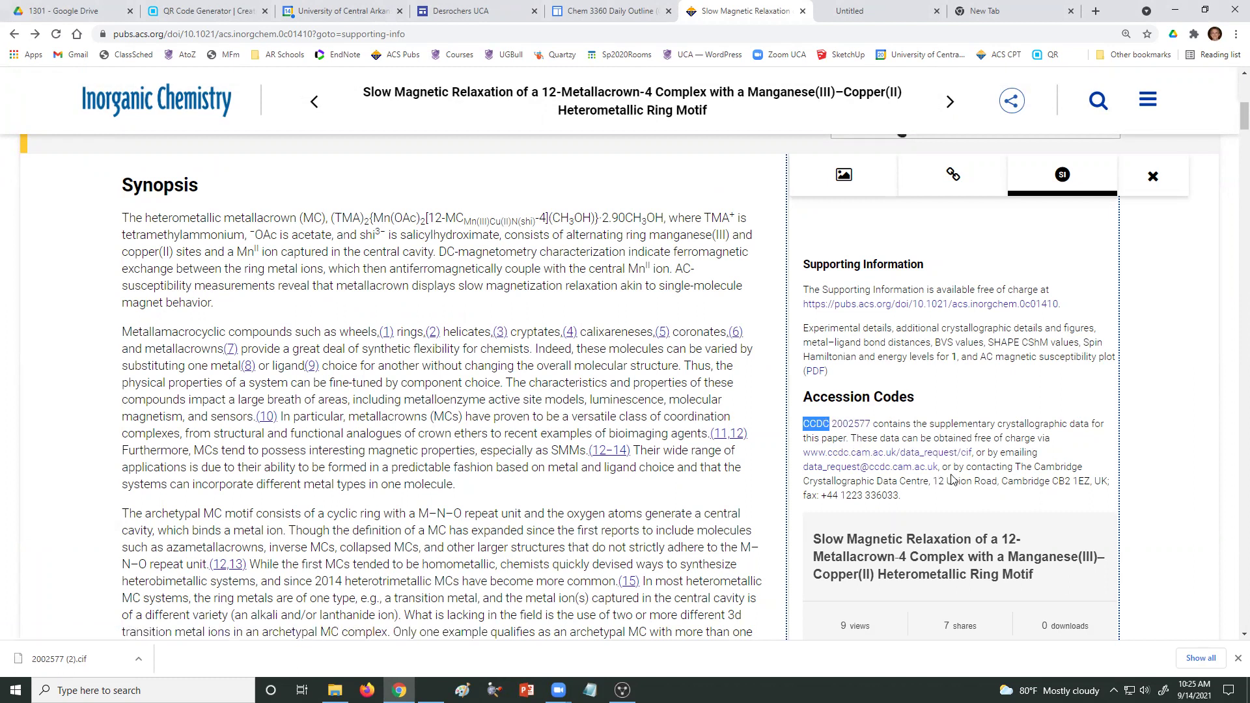
{"action": "left_click", "coordinate": [851, 426]}
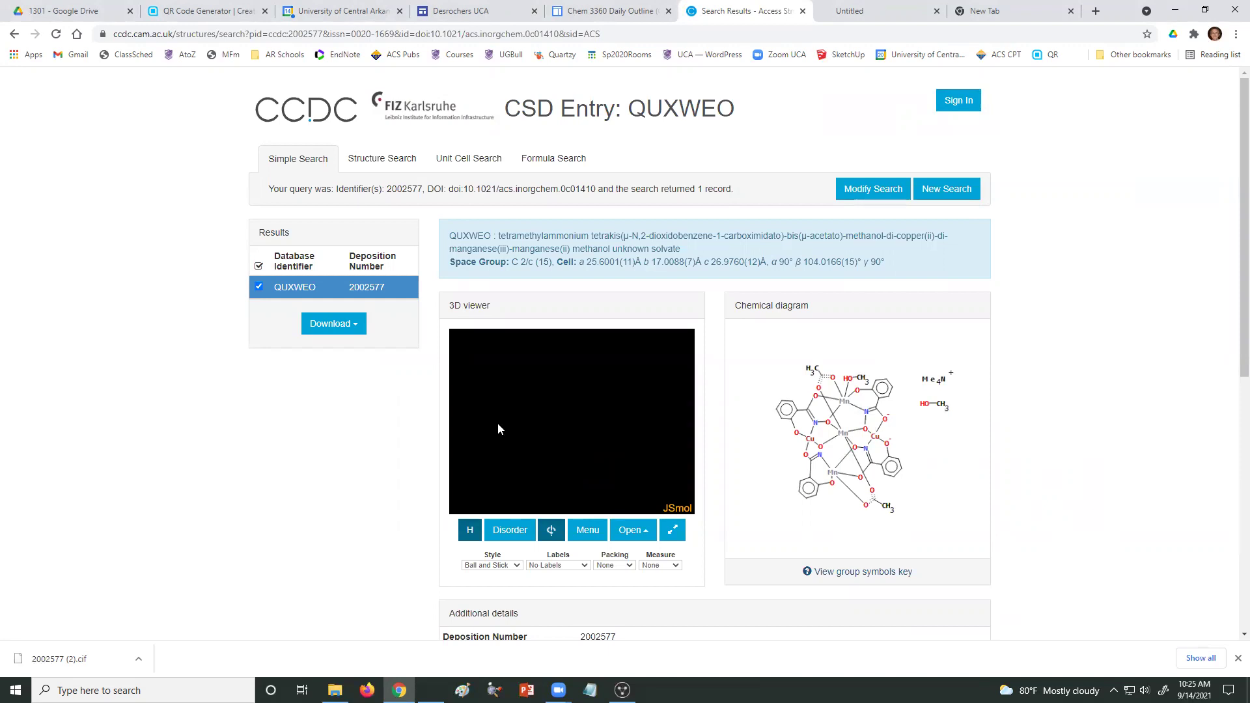
Download the deposited CIF of the current entry using the filled-in user details.
{"action": "left_click", "coordinate": [343, 326]}
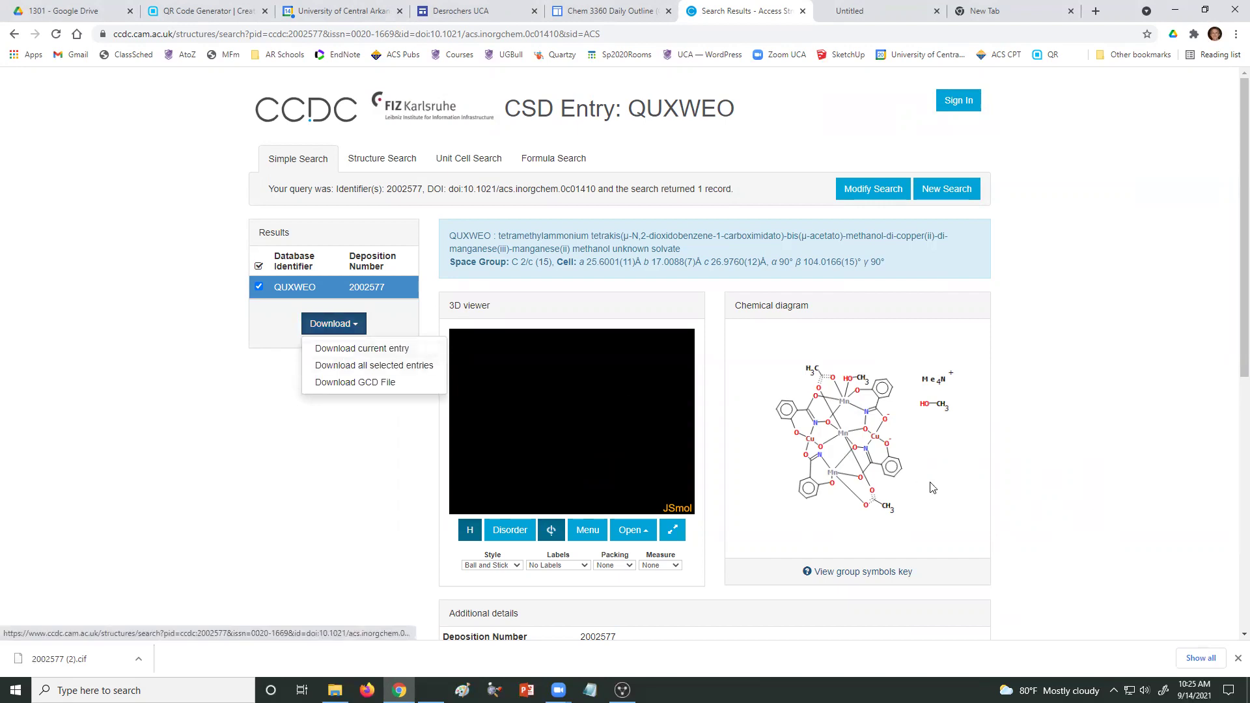
{"action": "left_click", "coordinate": [366, 349]}
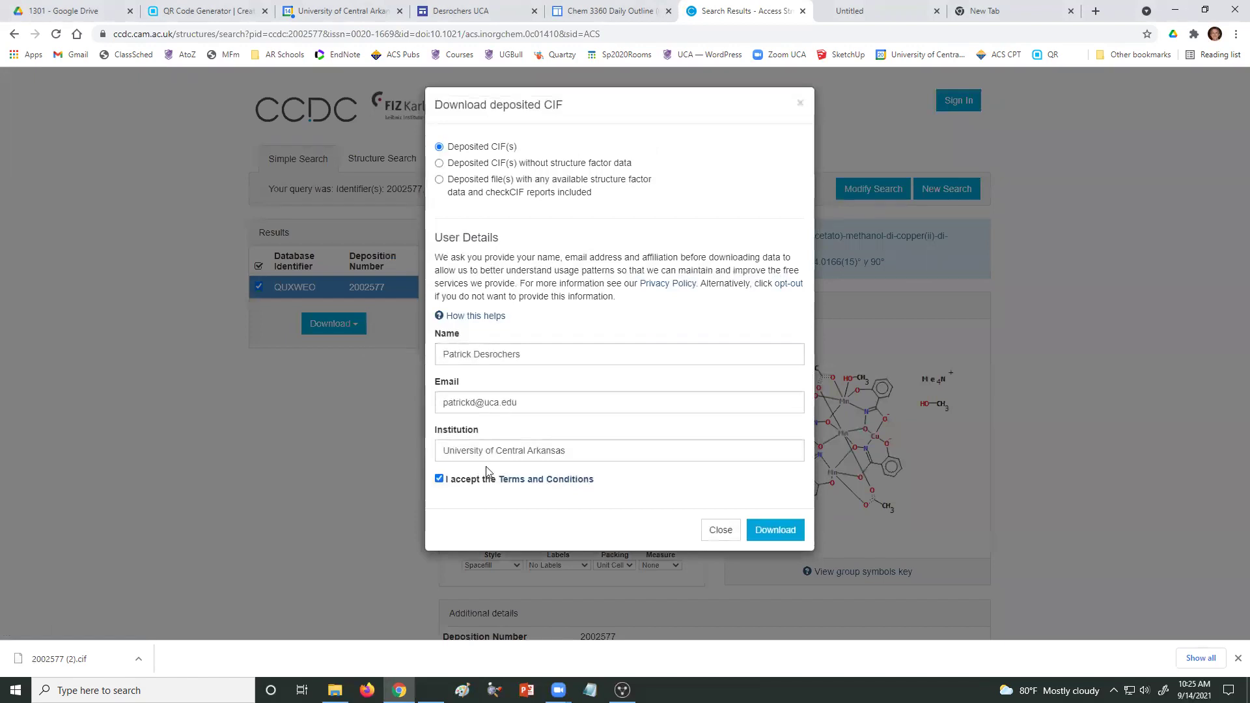
{"action": "mouse_move", "coordinate": [463, 152]}
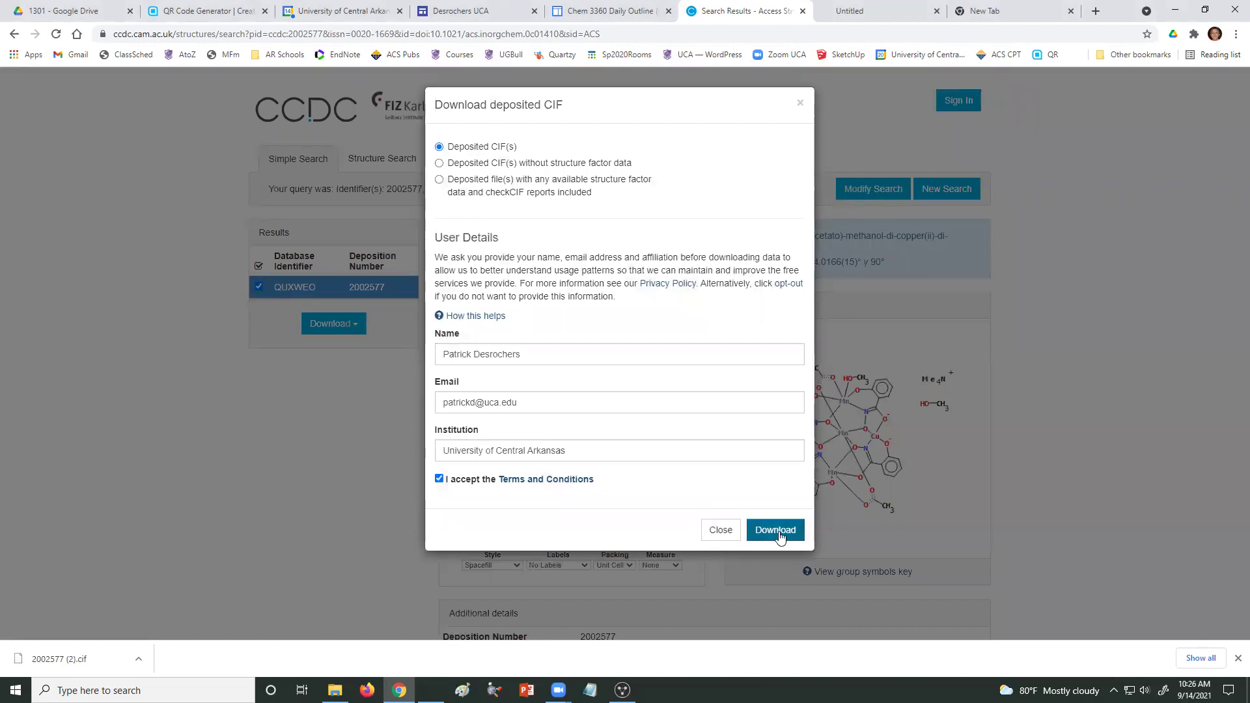
{"action": "left_click", "coordinate": [869, 13]}
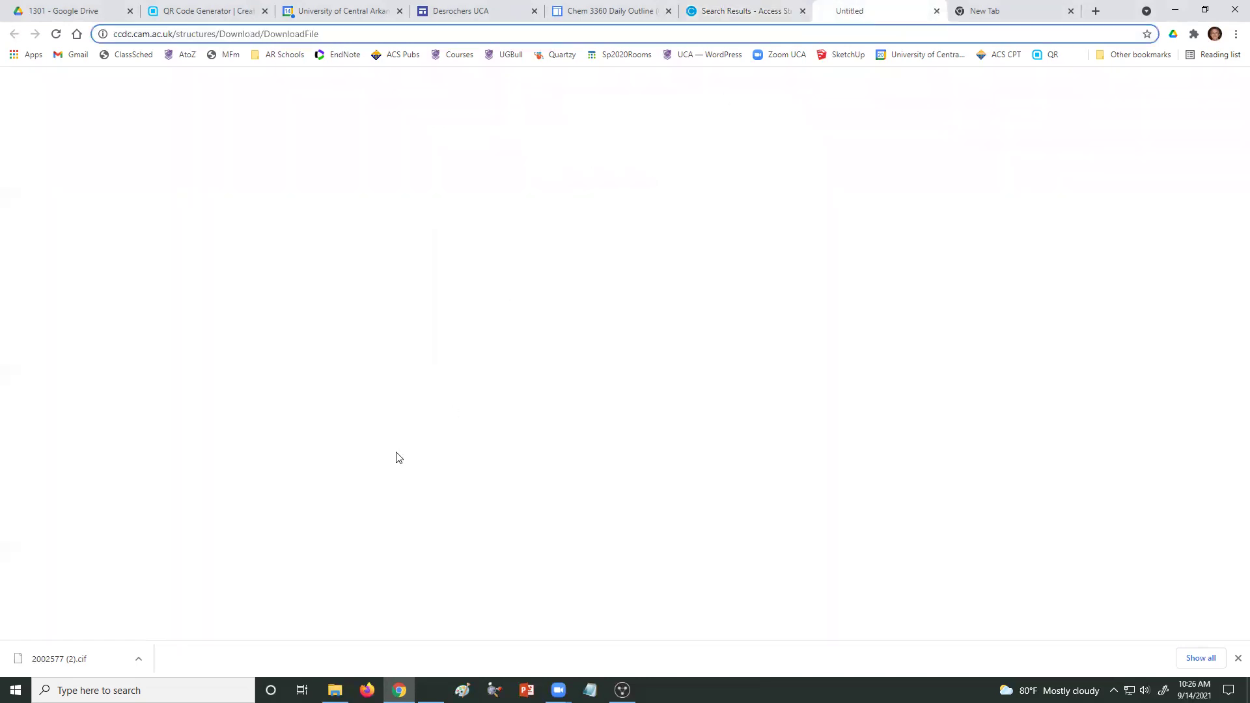
Open the downloaded file 2002577 (2).cif in Mercury, dismiss the version notice and inspect the loaded structure from several angles.
{"action": "left_click", "coordinate": [92, 664]}
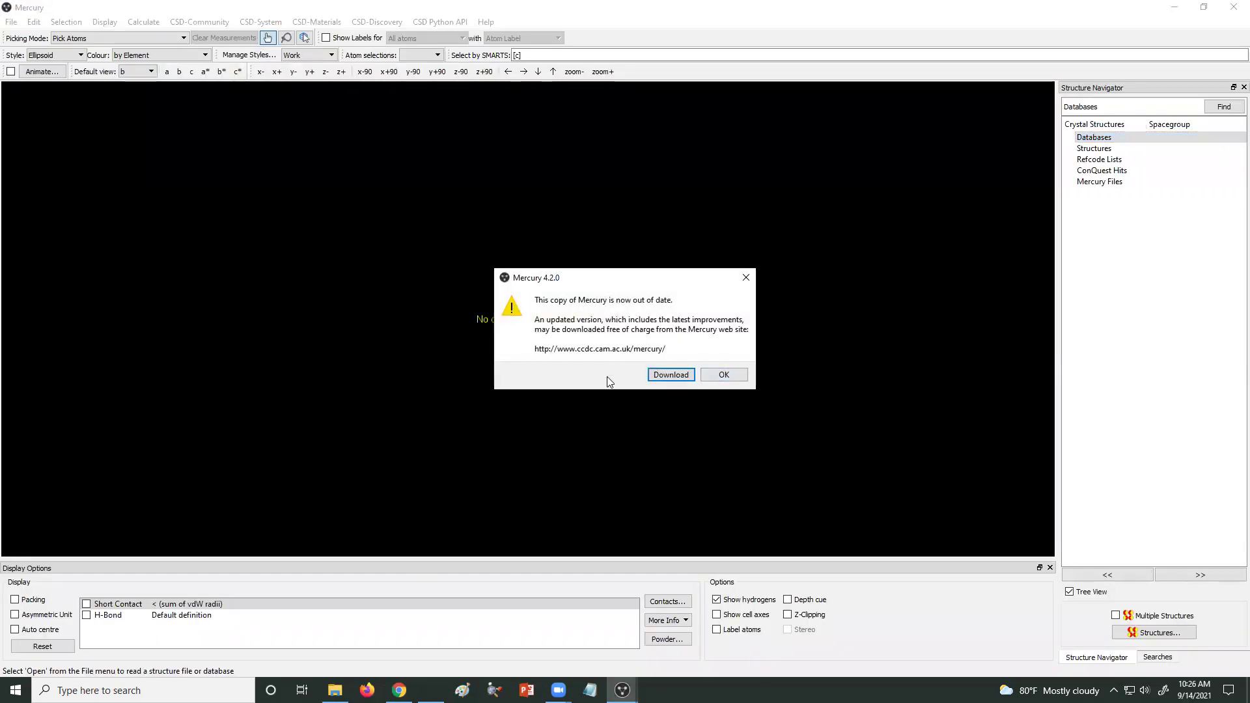
{"action": "left_click", "coordinate": [723, 375]}
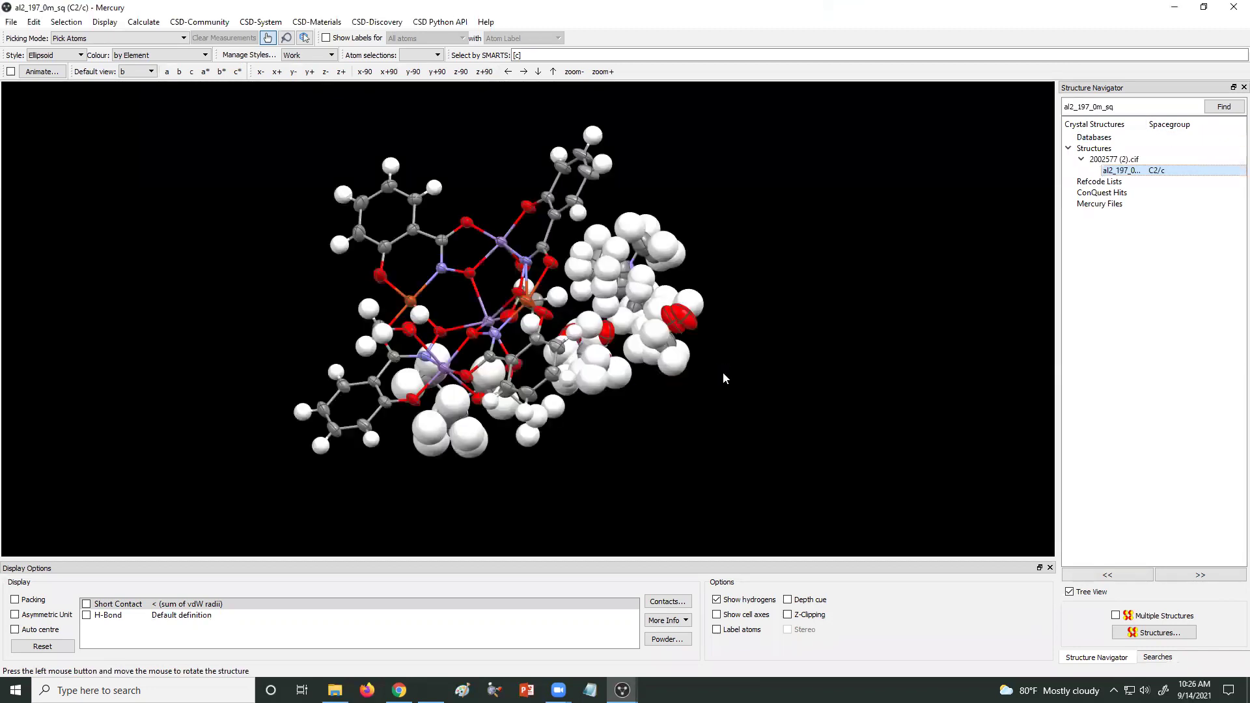
{"action": "left_click_drag", "start_coordinate": [515, 319], "coordinate": [520, 344]}
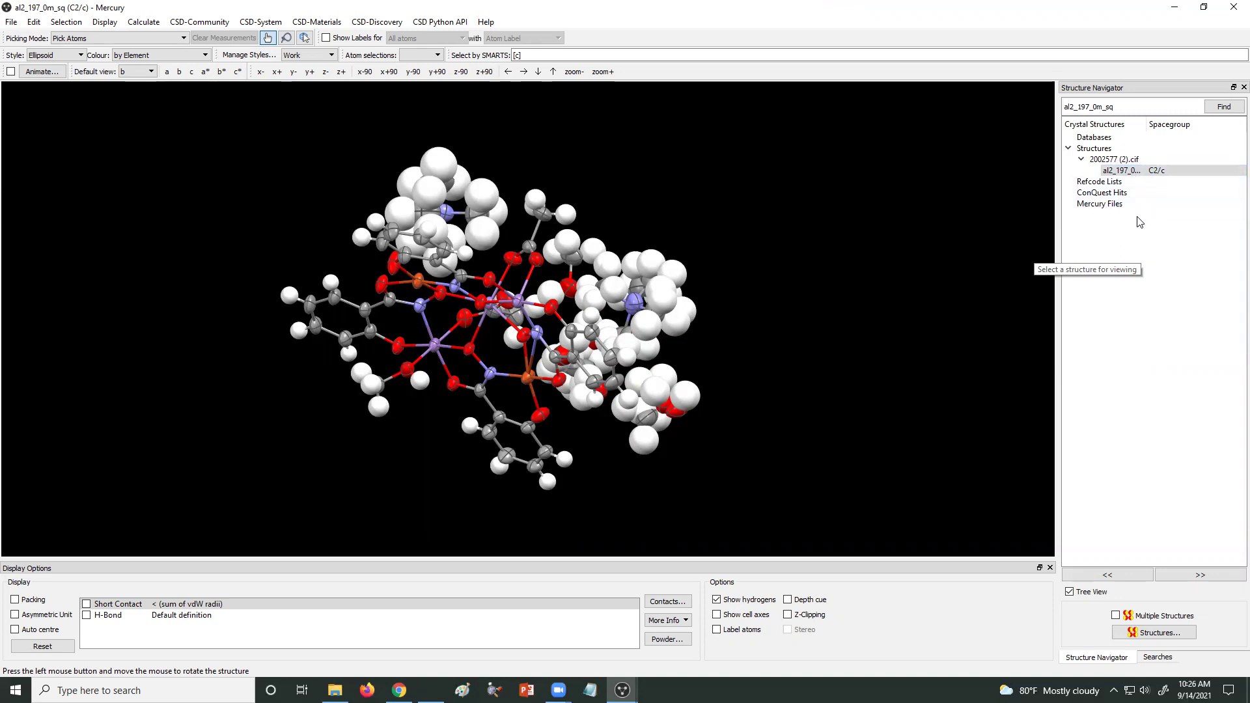
{"action": "double_click", "coordinate": [1151, 180]}
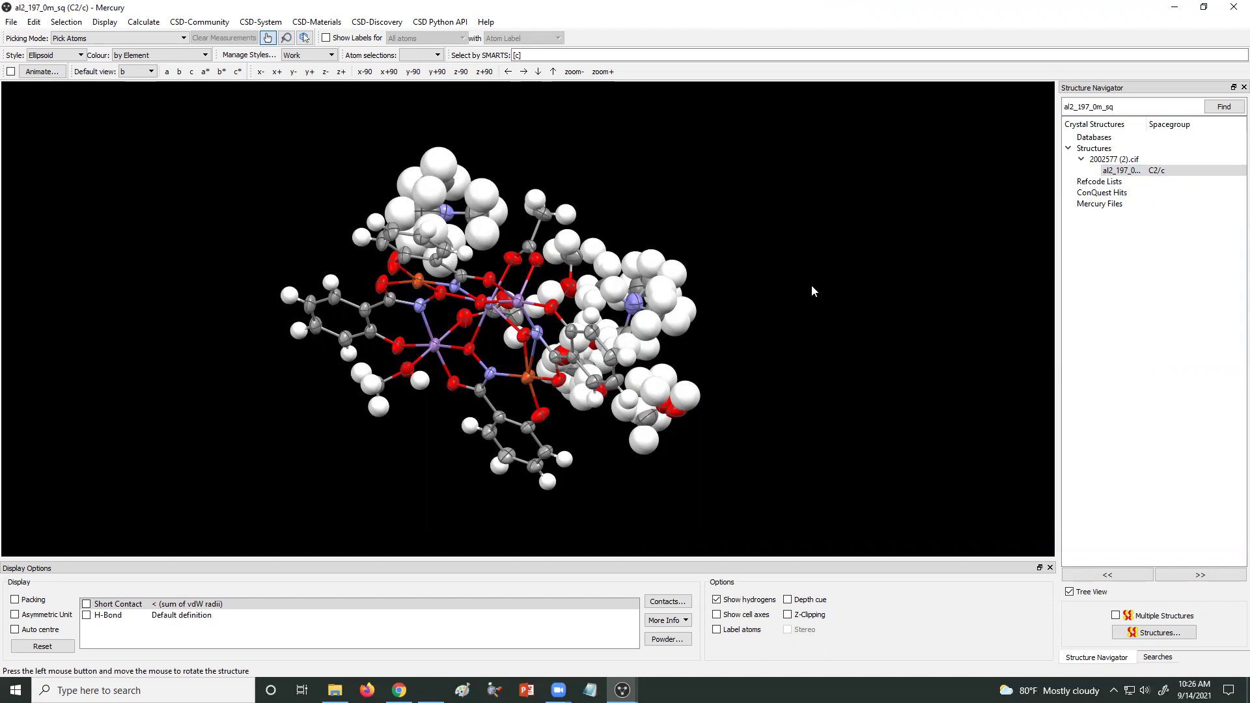
{"action": "left_click_drag", "start_coordinate": [750, 272], "coordinate": [426, 378]}
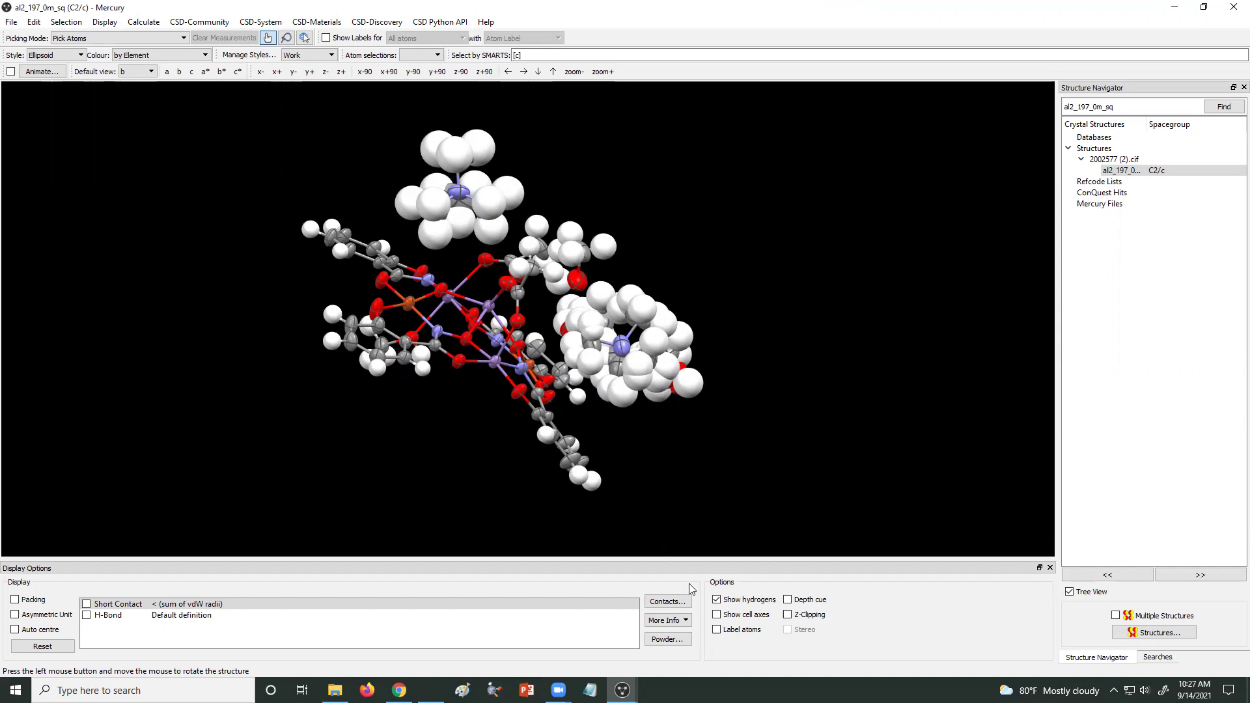
Hide the hydrogen atoms and rotate the structure until the metallacrown ring faces the viewer.
{"action": "left_click", "coordinate": [716, 599]}
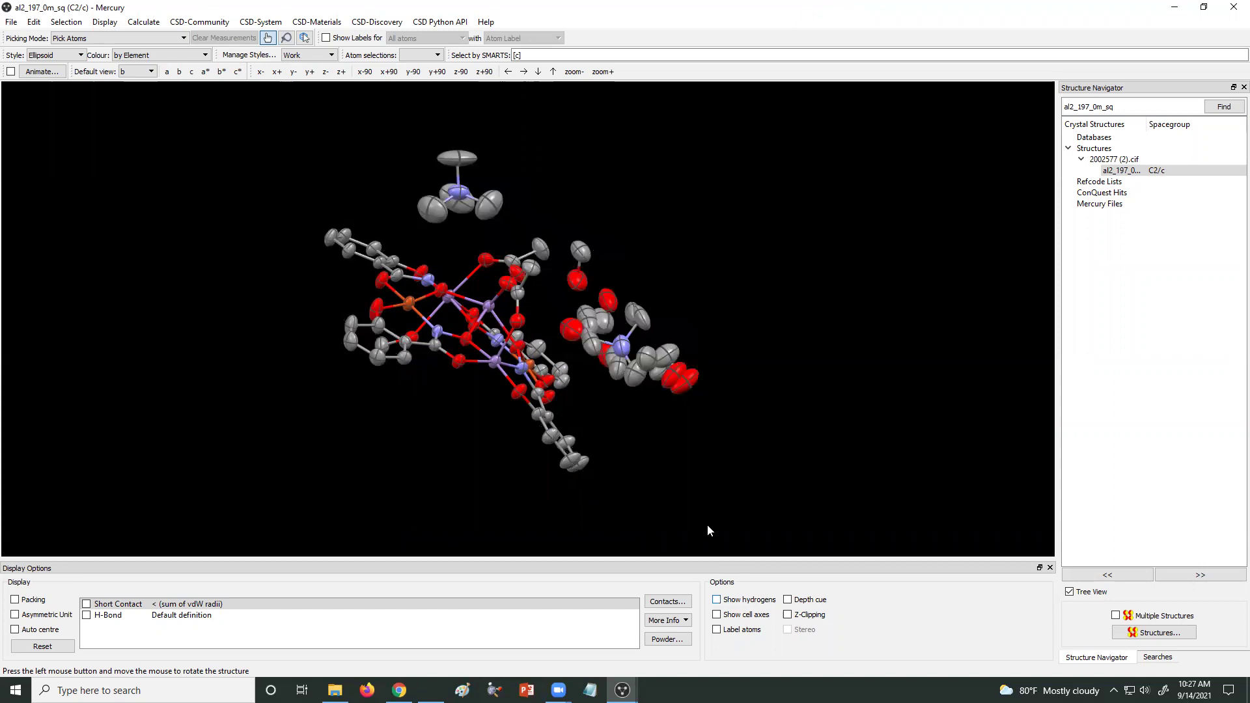
{"action": "left_click_drag", "start_coordinate": [691, 429], "coordinate": [796, 454]}
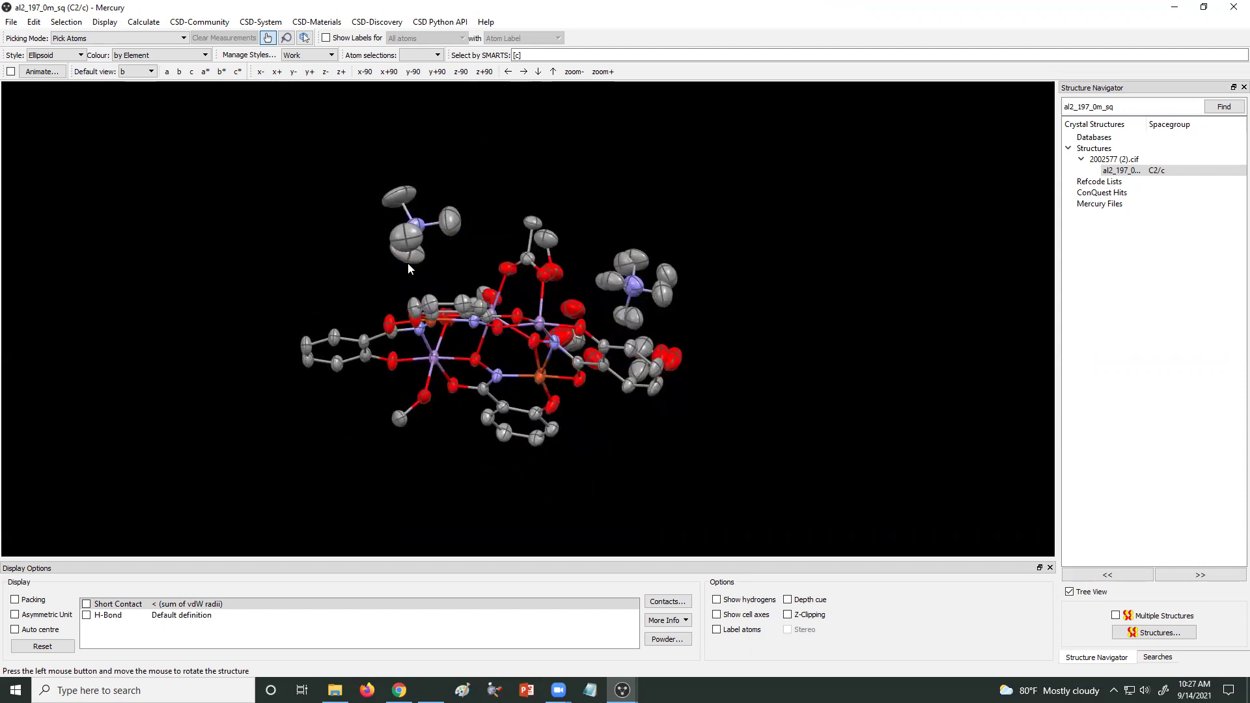
{"action": "left_click_drag", "start_coordinate": [459, 256], "coordinate": [597, 282]}
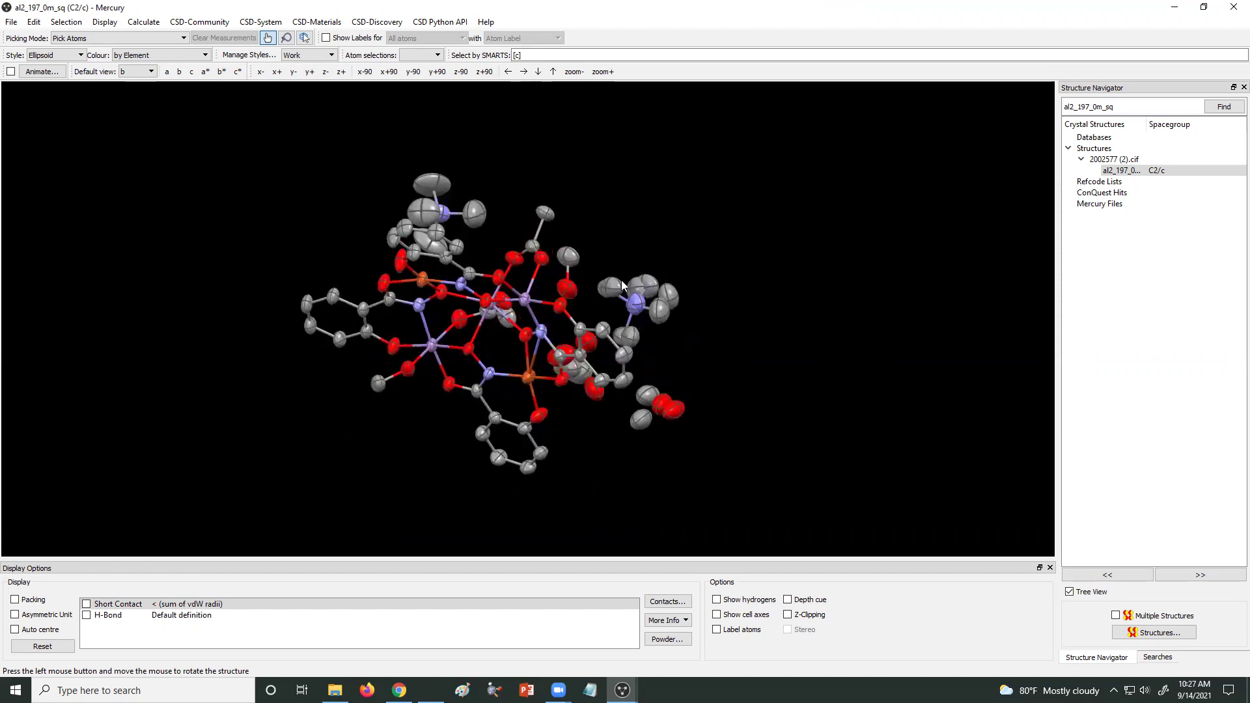
{"action": "left_click_drag", "start_coordinate": [666, 311], "coordinate": [672, 462]}
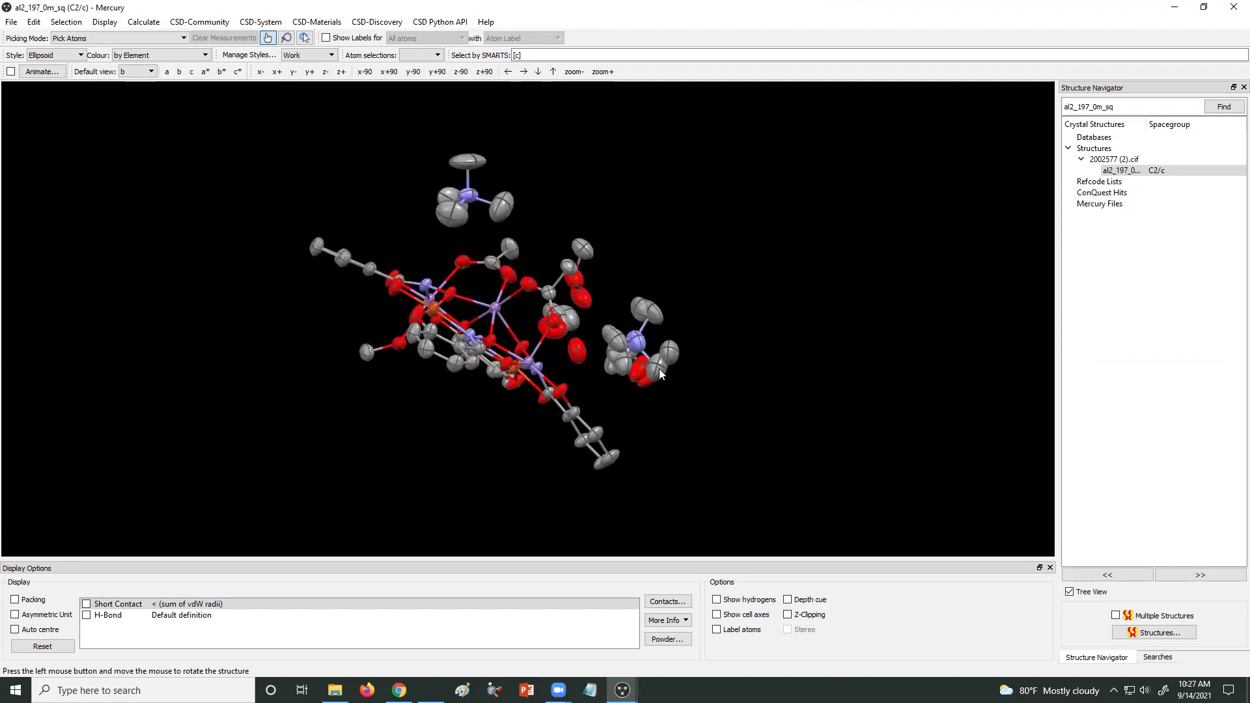
{"action": "left_click_drag", "start_coordinate": [615, 411], "coordinate": [661, 341]}
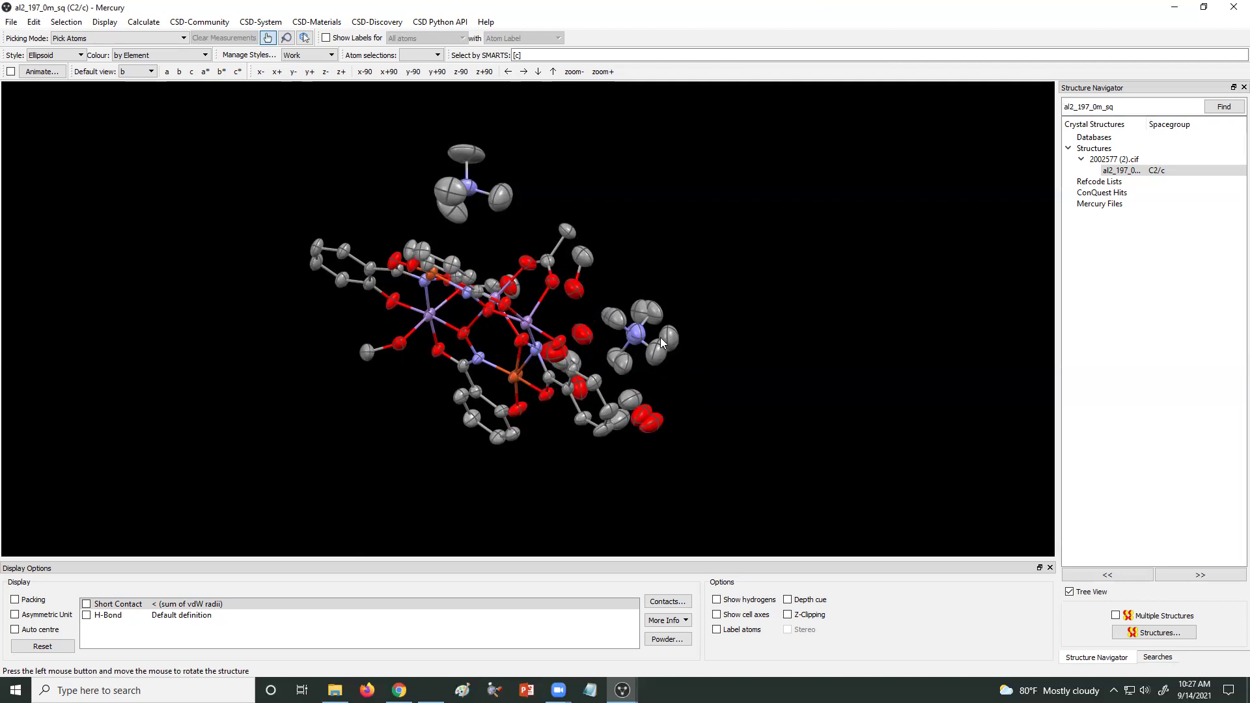
{"action": "left_click_drag", "start_coordinate": [548, 447], "coordinate": [630, 358]}
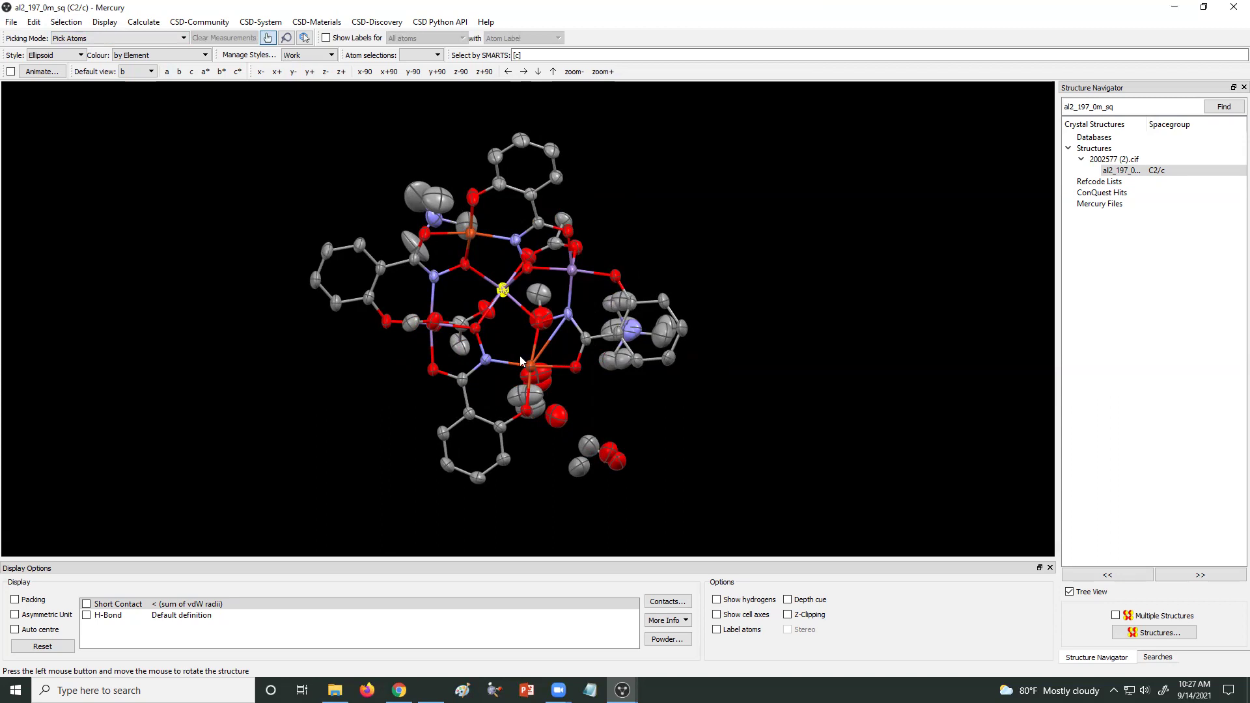
Label the selected central manganese atom, select two nearby oxygen atoms and check their labels, and clear the selection and labels.
{"action": "left_click", "coordinate": [717, 629]}
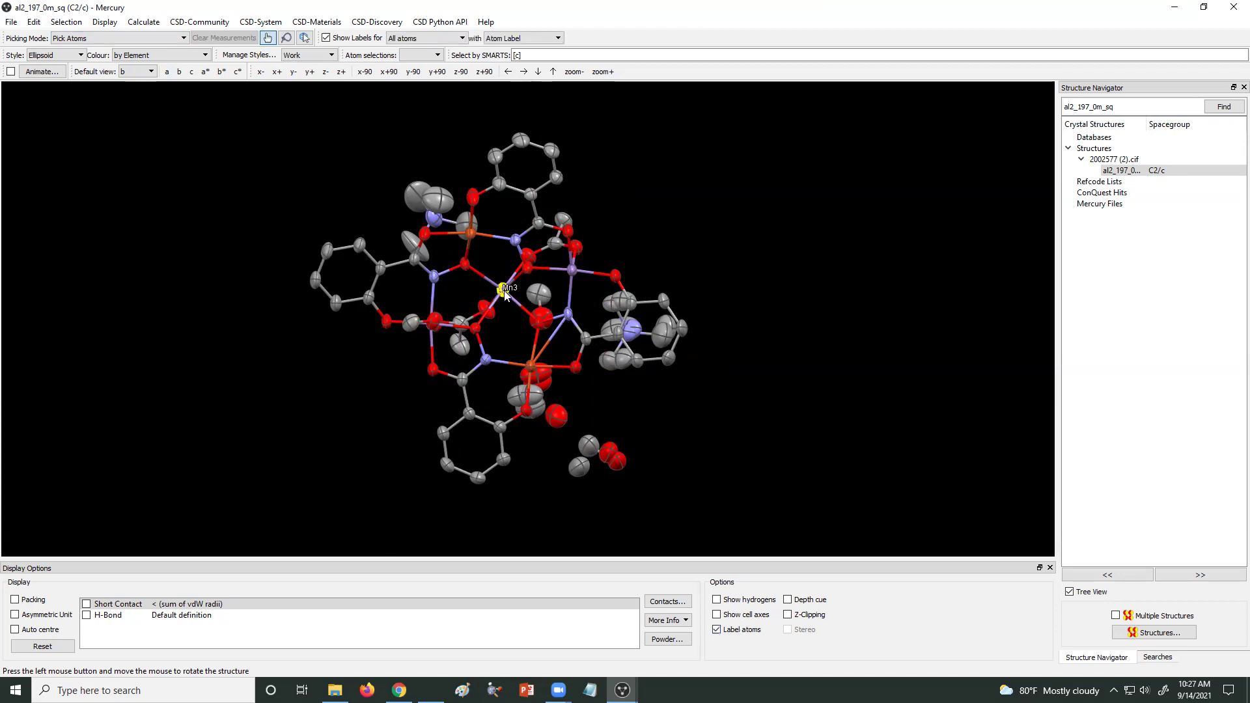
{"action": "left_click", "coordinate": [526, 267]}
{"action": "left_click", "coordinate": [613, 278]}
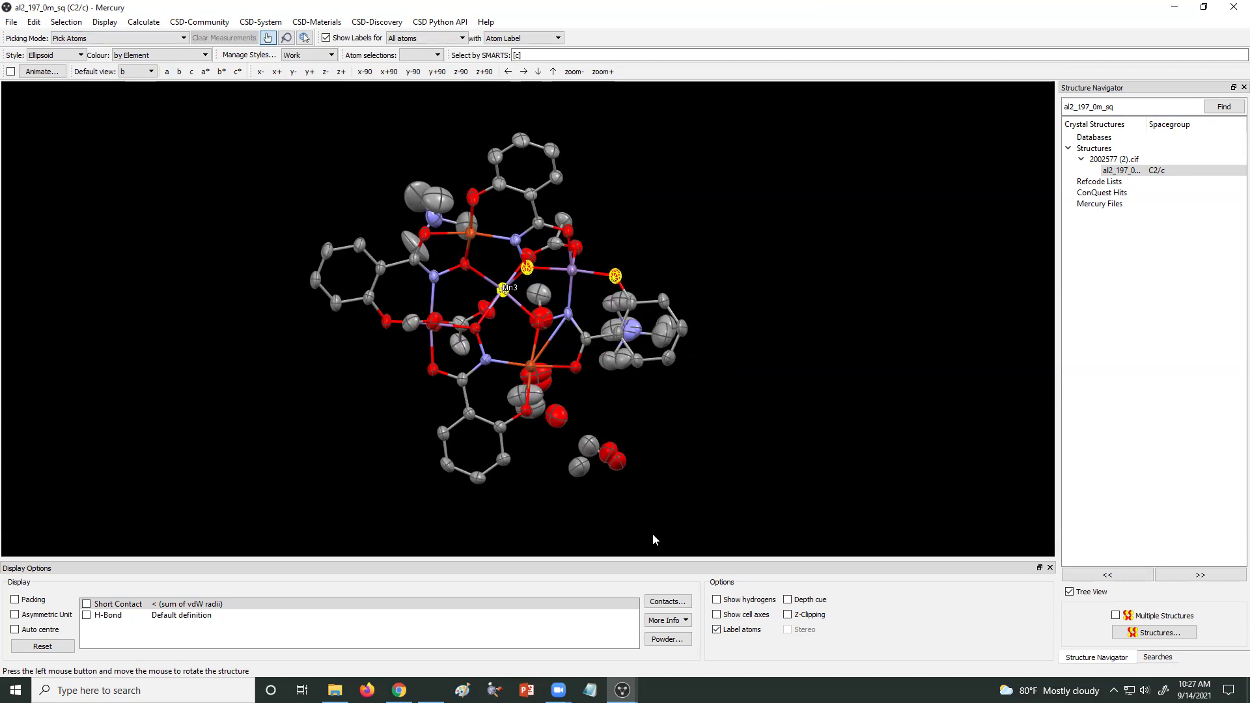
{"action": "left_click", "coordinate": [716, 630]}
{"action": "left_click", "coordinate": [716, 629]}
{"action": "left_click", "coordinate": [757, 262]}
{"action": "left_click", "coordinate": [717, 629]}
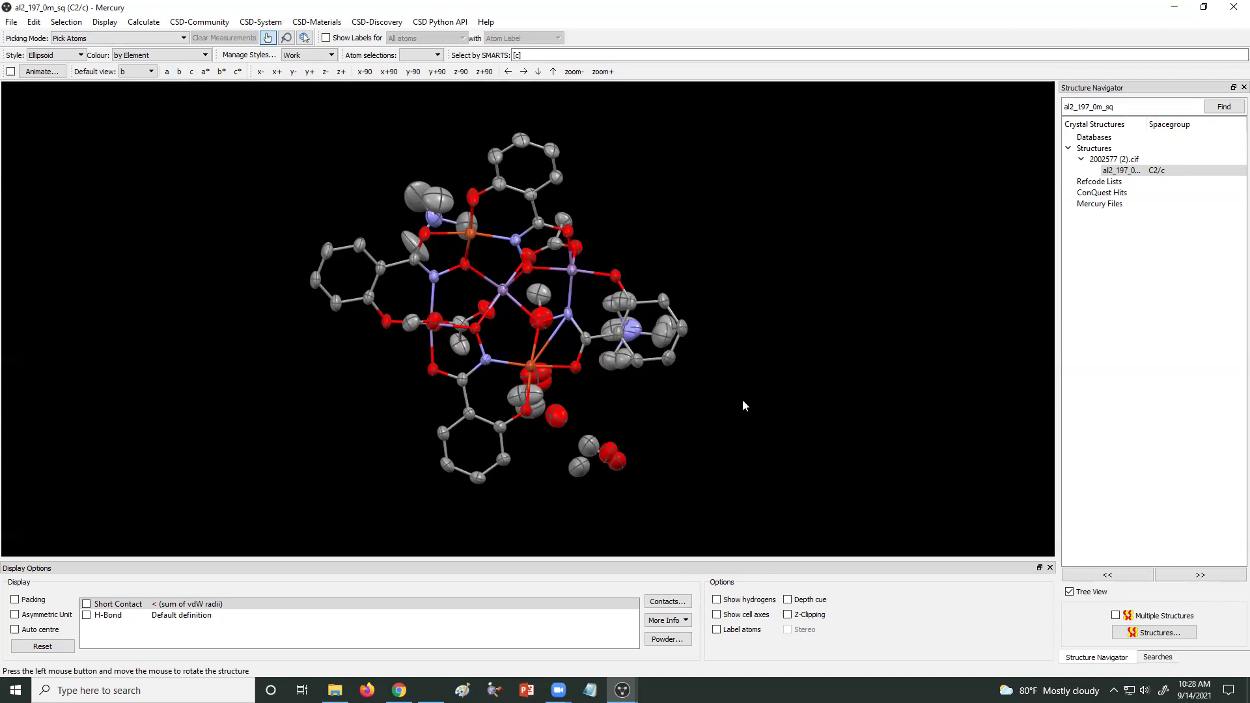
{"action": "left_click", "coordinate": [112, 38]}
{"action": "left_click", "coordinate": [144, 171]}
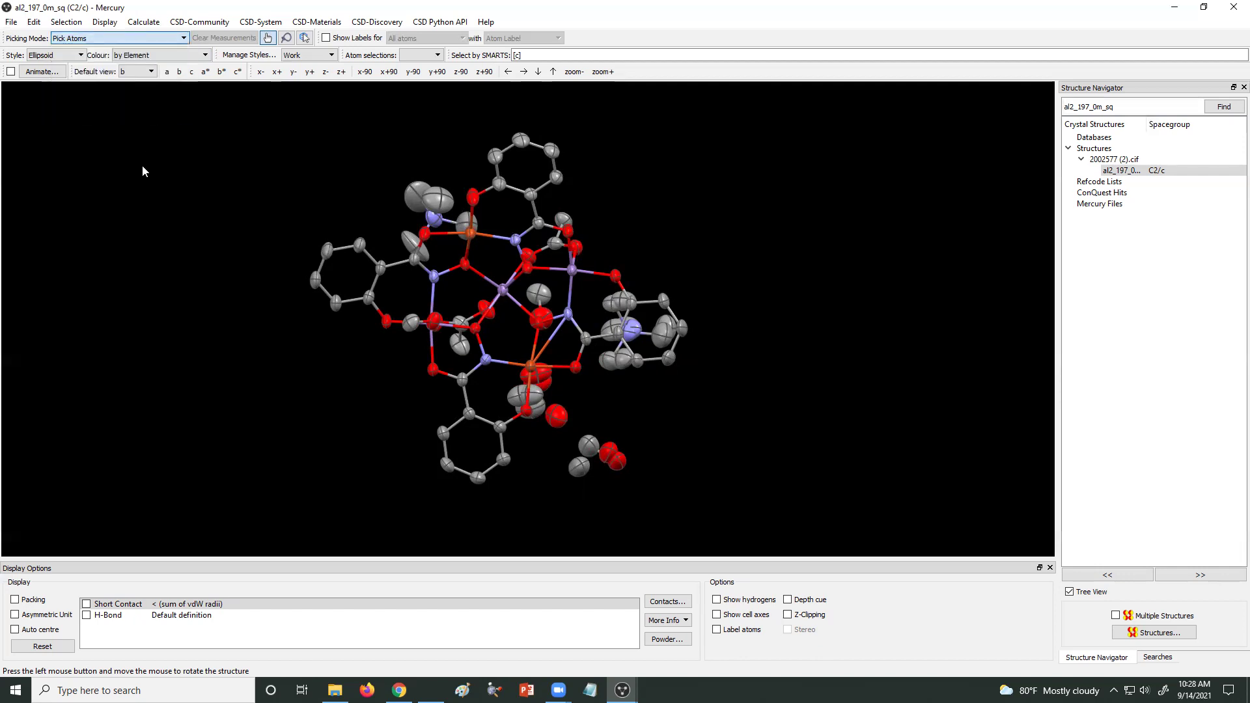
Set the display style of the structure to Ball and Stick.
{"action": "left_click", "coordinate": [65, 58]}
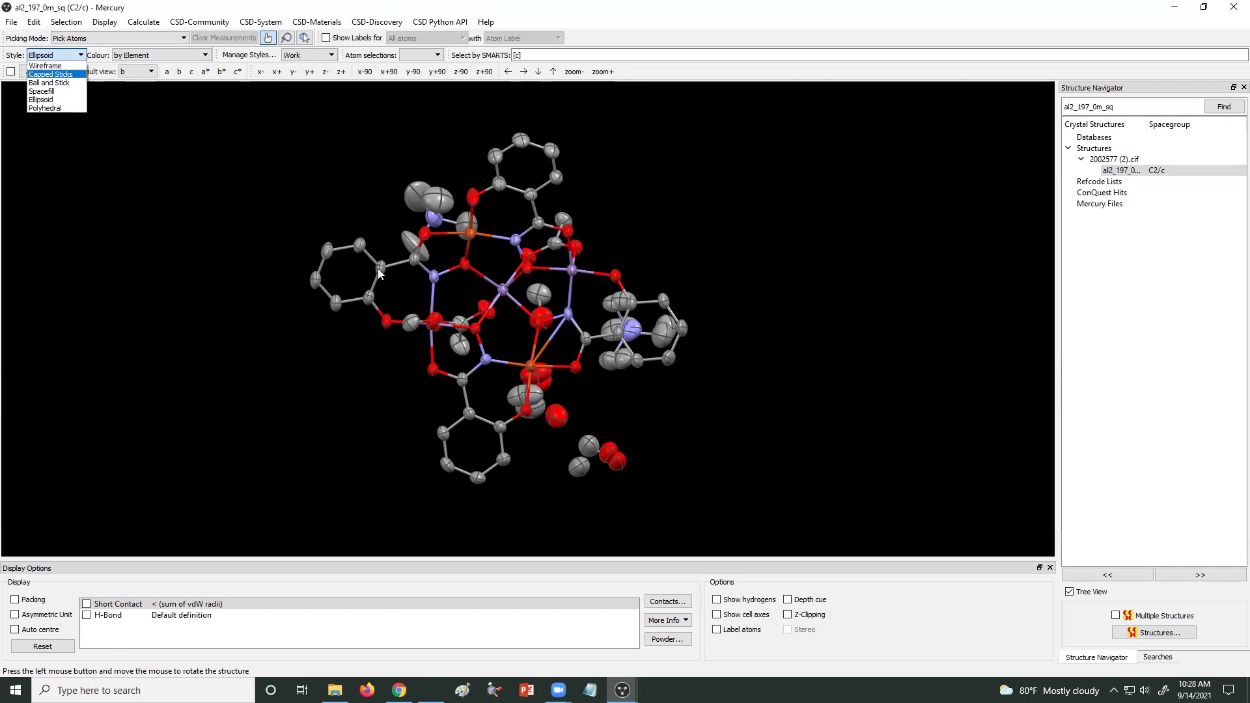
{"action": "left_click", "coordinate": [65, 83]}
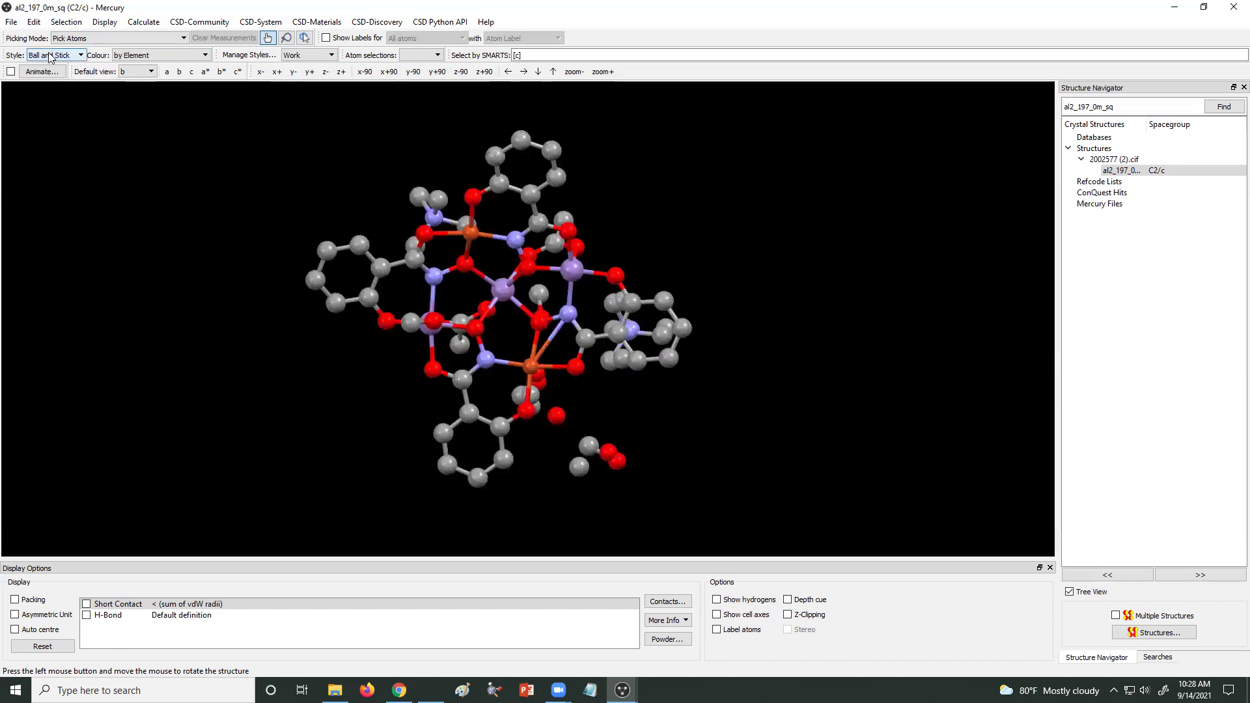
Try the Spacefill style, inspect the complex from other angles, and return the display to Ball and Stick.
{"action": "left_click", "coordinate": [52, 56]}
{"action": "left_click", "coordinate": [46, 92]}
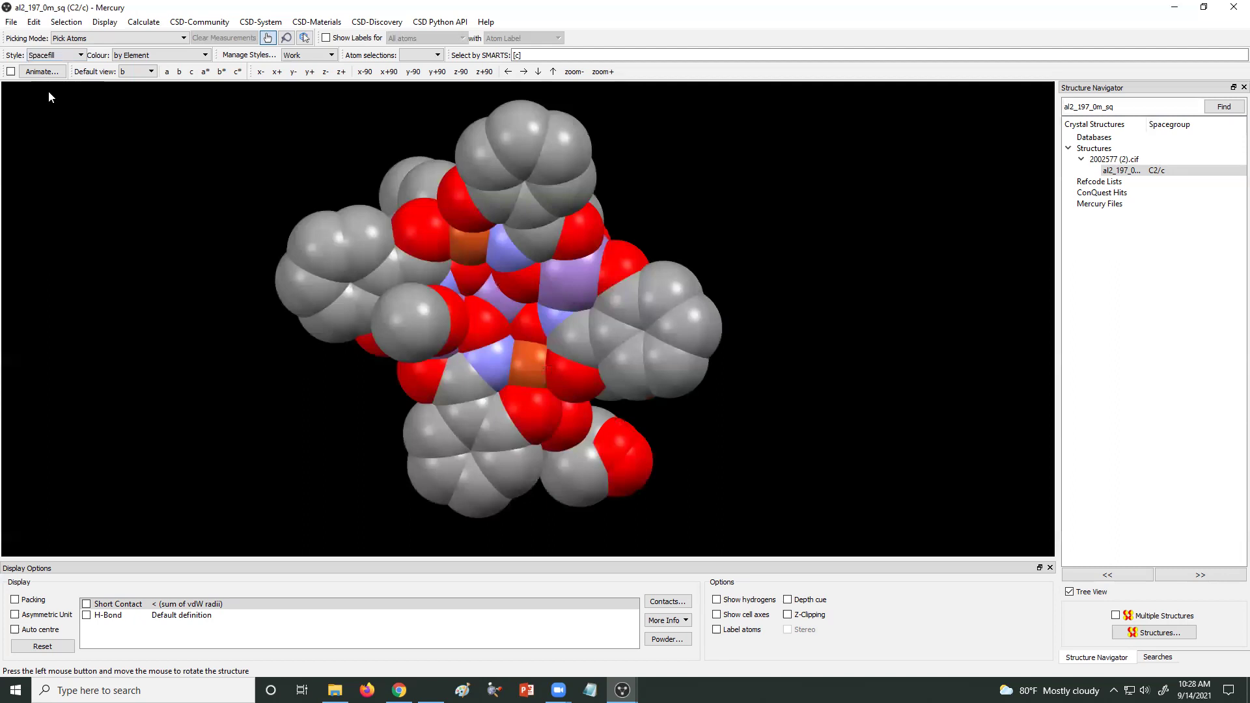
{"action": "left_click_drag", "start_coordinate": [367, 342], "coordinate": [583, 448]}
{"action": "right_click_drag", "start_coordinate": [814, 396], "coordinate": [792, 410]}
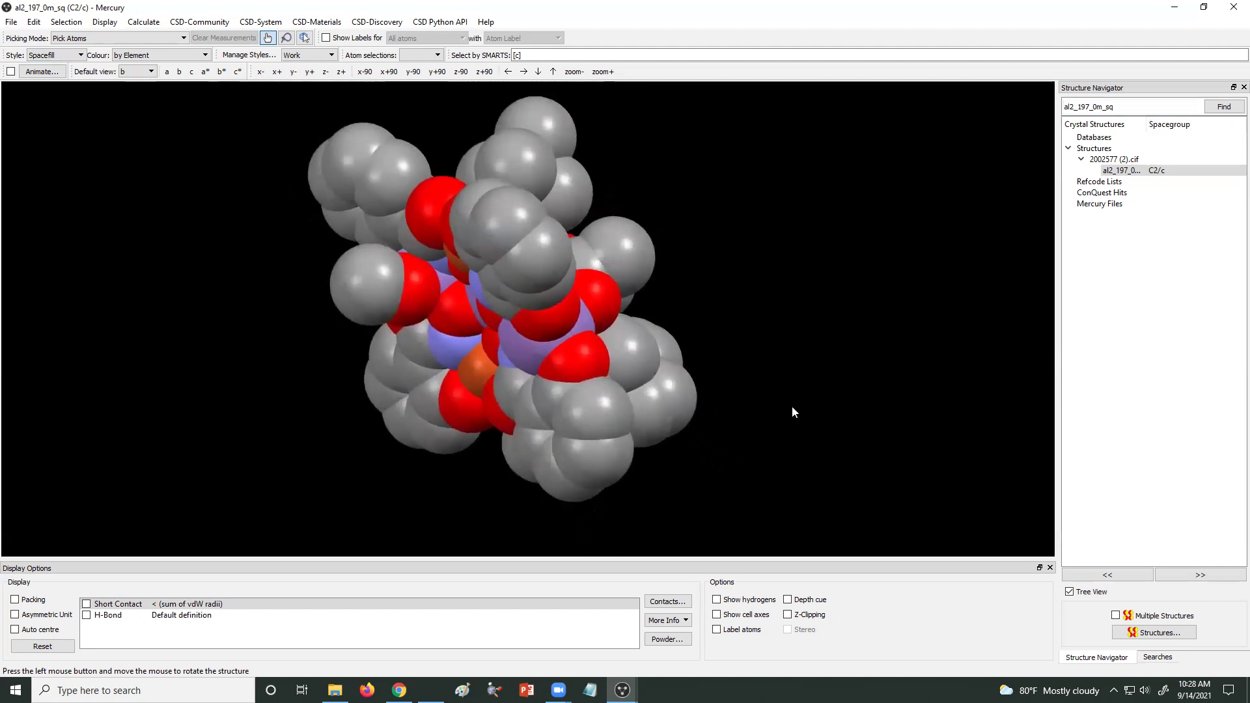
{"action": "left_click_drag", "start_coordinate": [557, 330], "coordinate": [455, 280]}
{"action": "left_click", "coordinate": [65, 56]}
{"action": "left_click", "coordinate": [65, 82]}
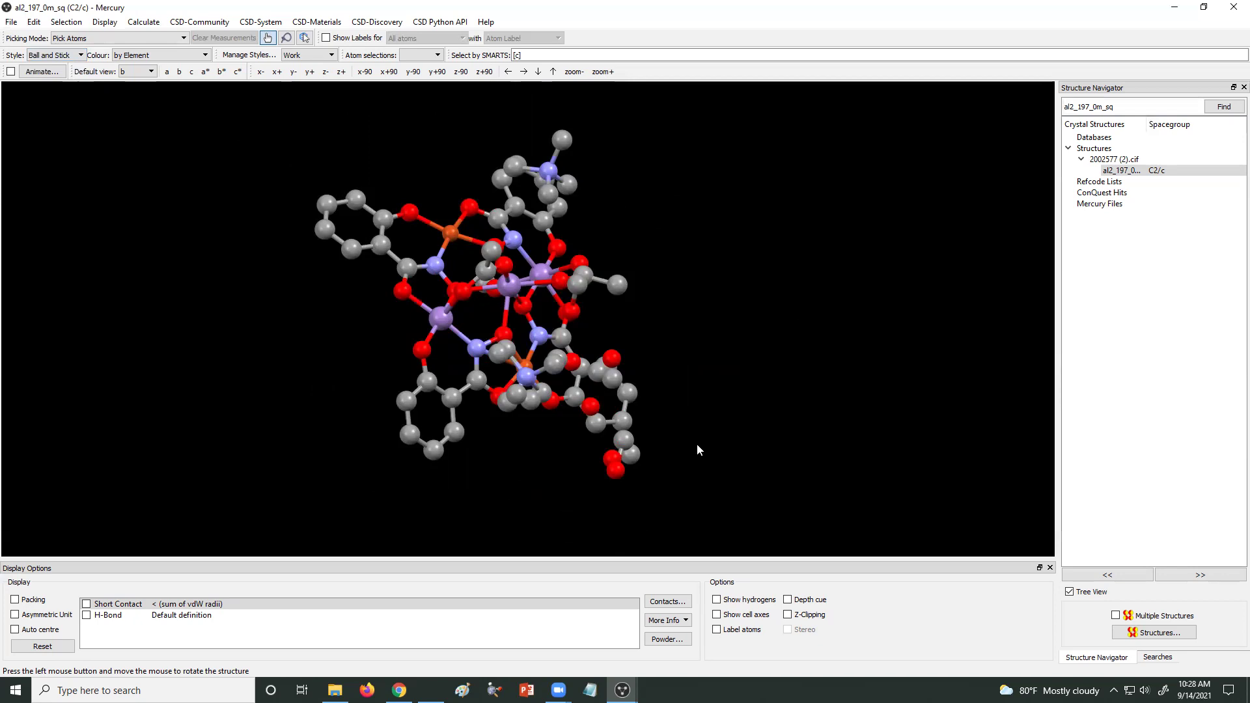
Show the cell axes and bring the whole unit cell around the complex into view.
{"action": "left_click", "coordinate": [717, 614]}
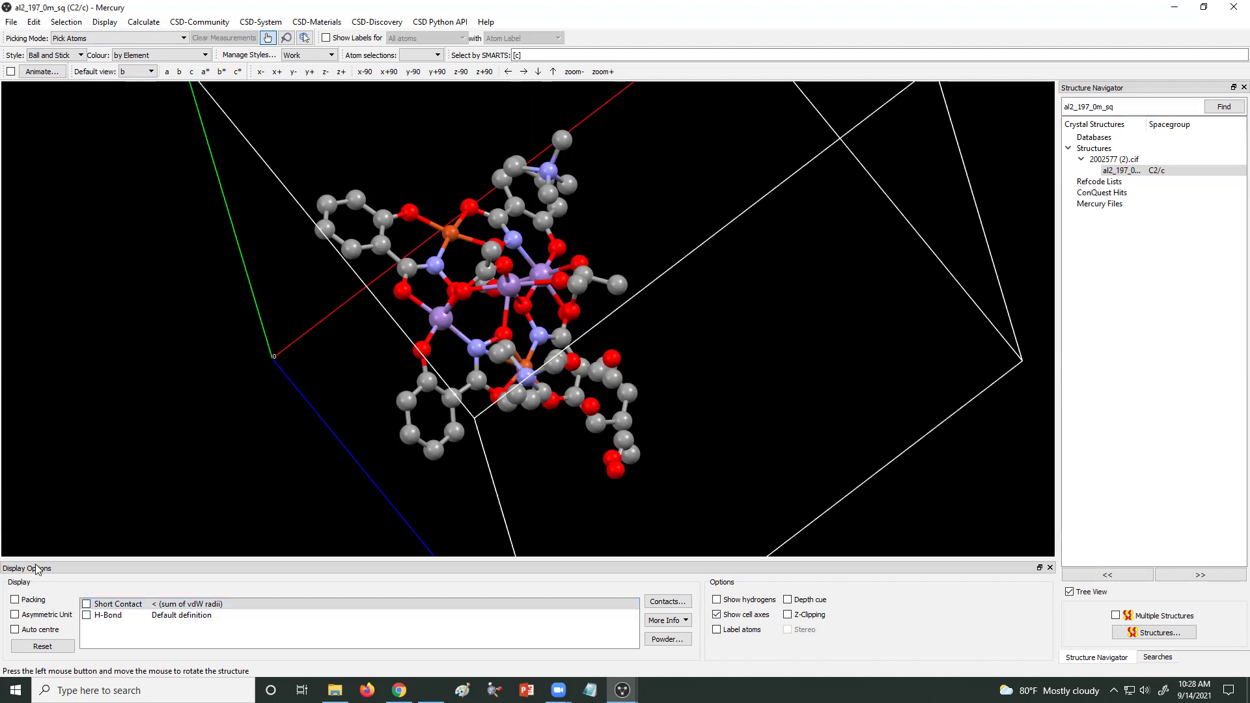
{"action": "mouse_move", "coordinate": [917, 519]}
{"action": "left_mouse_down"}
{"action": "mouse_move", "coordinate": [915, 480]}
{"action": "mouse_move", "coordinate": [918, 527]}
{"action": "left_mouse_up"}
{"action": "right_click_drag", "start_coordinate": [917, 521], "coordinate": [914, 657]}
{"action": "left_click_drag", "start_coordinate": [848, 310], "coordinate": [307, 293]}
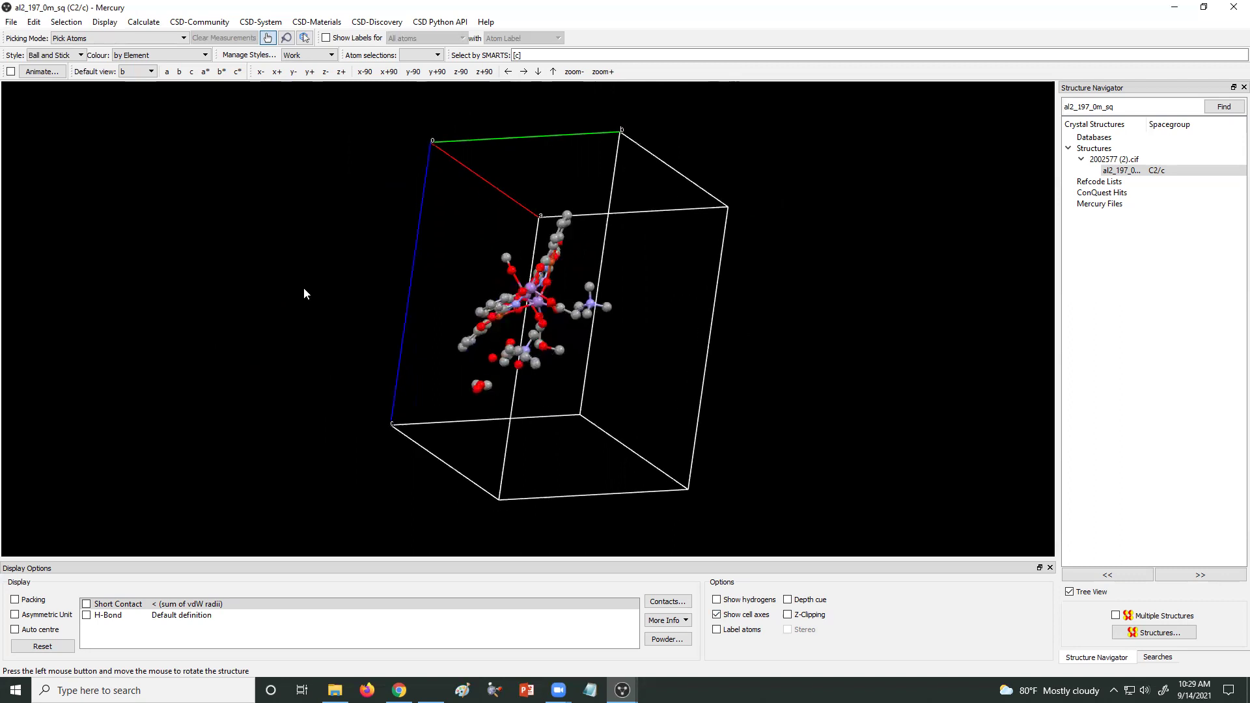
{"action": "left_click_drag", "start_coordinate": [687, 308], "coordinate": [771, 368]}
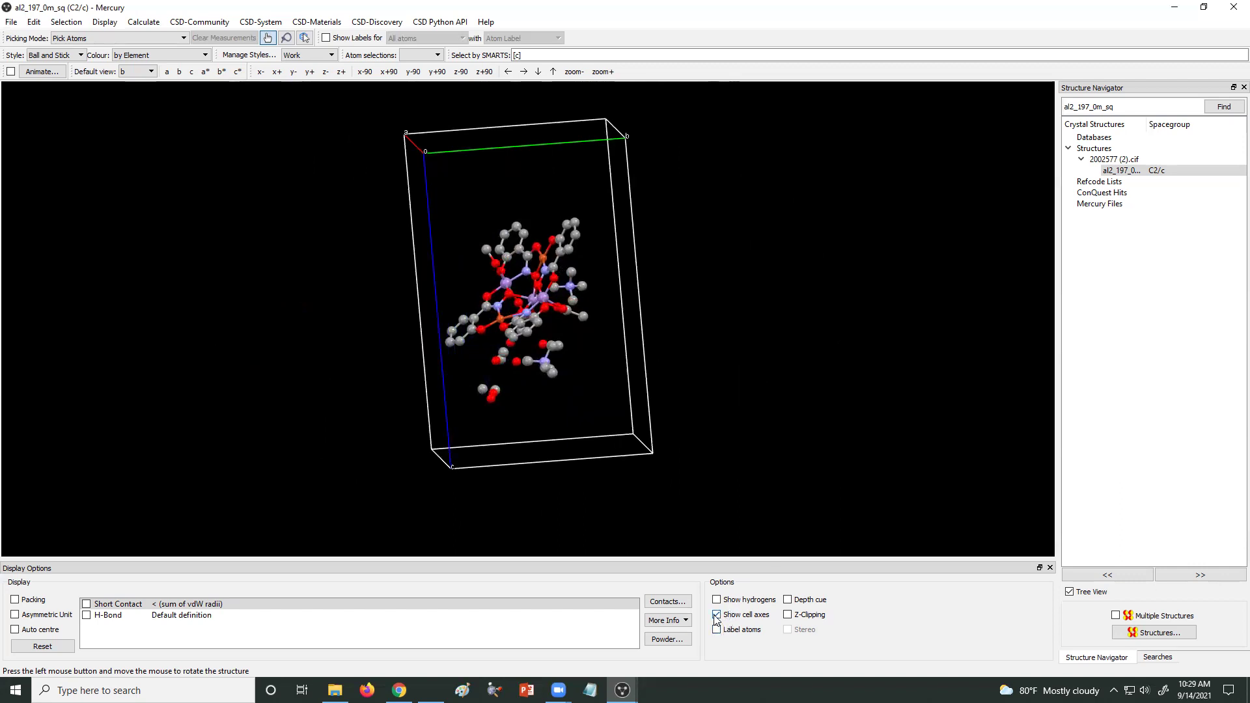
Pack the unit cell through Packing/Slicing, move the dialog aside and examine the packed molecules.
{"action": "left_click", "coordinate": [105, 23]}
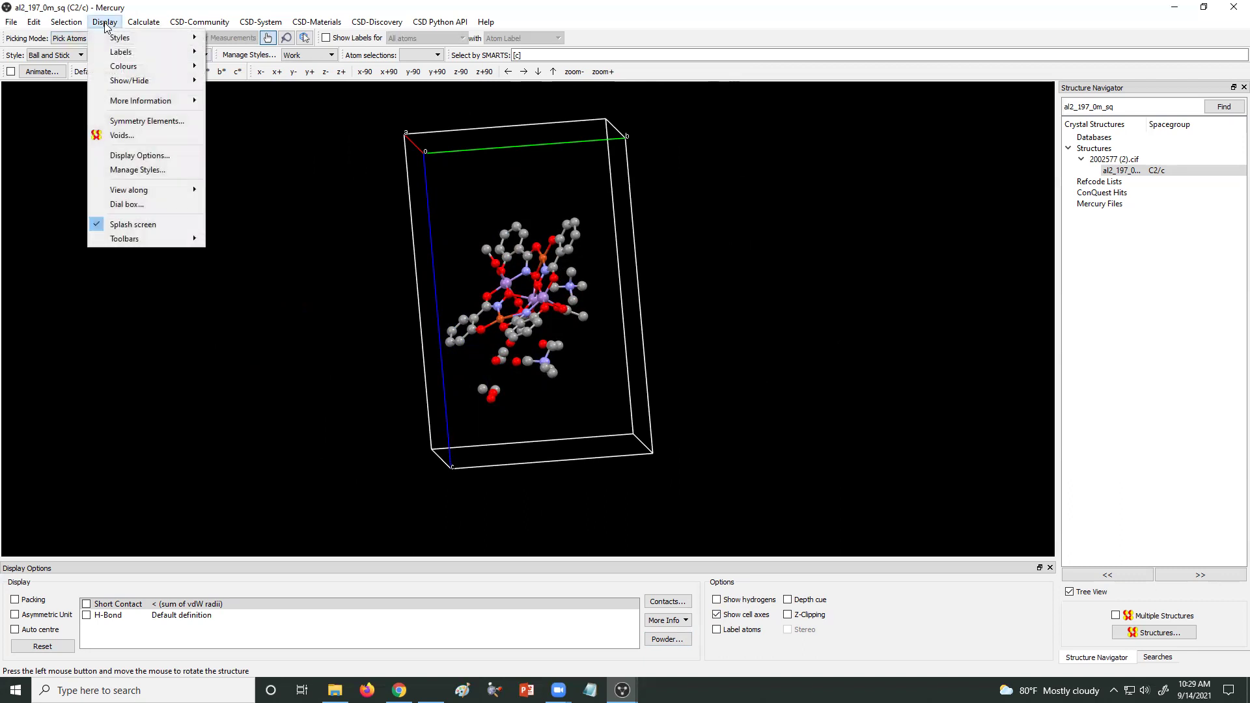
{"action": "mouse_move", "coordinate": [142, 27]}
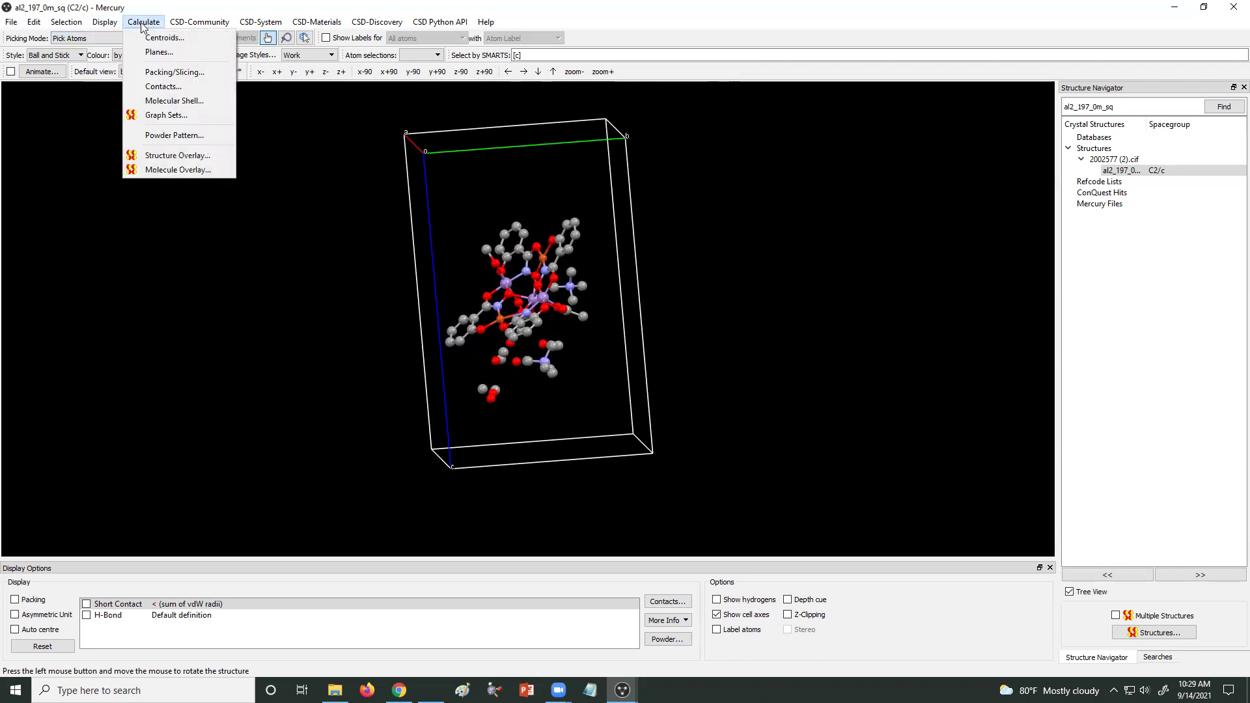
{"action": "left_click", "coordinate": [160, 72]}
{"action": "left_click", "coordinate": [474, 225]}
{"action": "left_click_drag", "start_coordinate": [573, 162], "coordinate": [812, 163]}
{"action": "left_click_drag", "start_coordinate": [597, 263], "coordinate": [531, 285]}
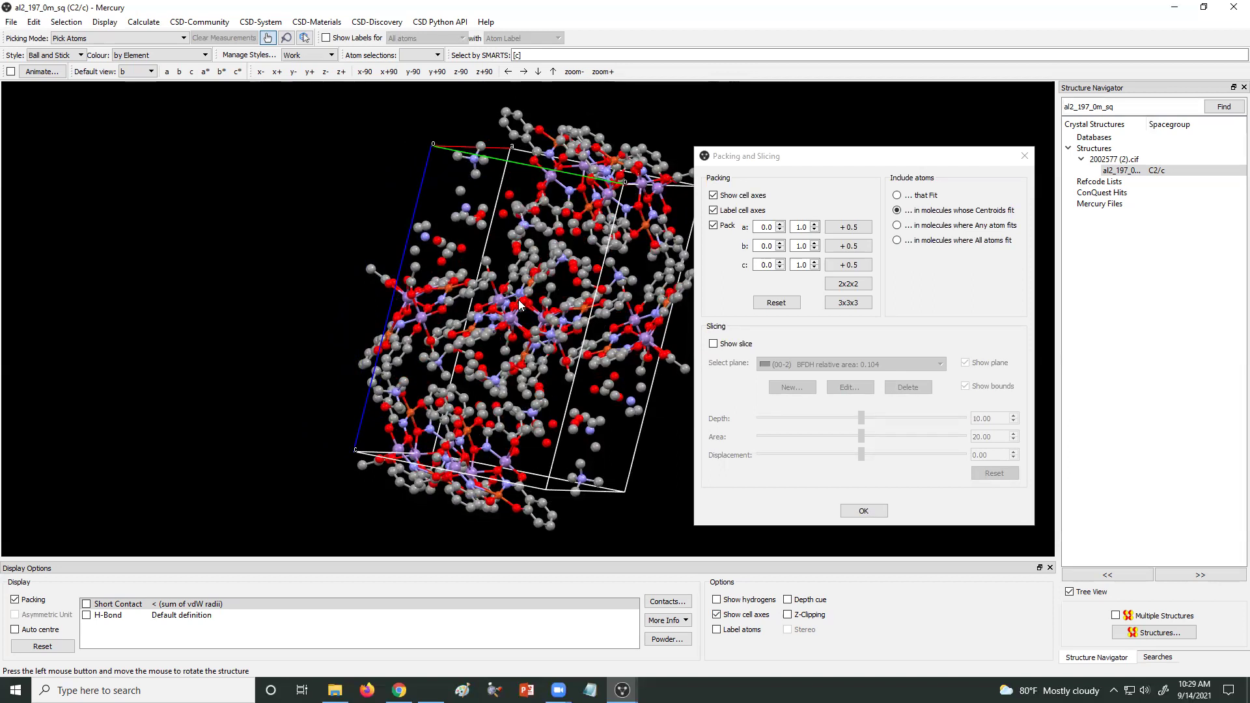
Turn off the unit cell packing and show the cell axes again around the single complex.
{"action": "left_click", "coordinate": [713, 226]}
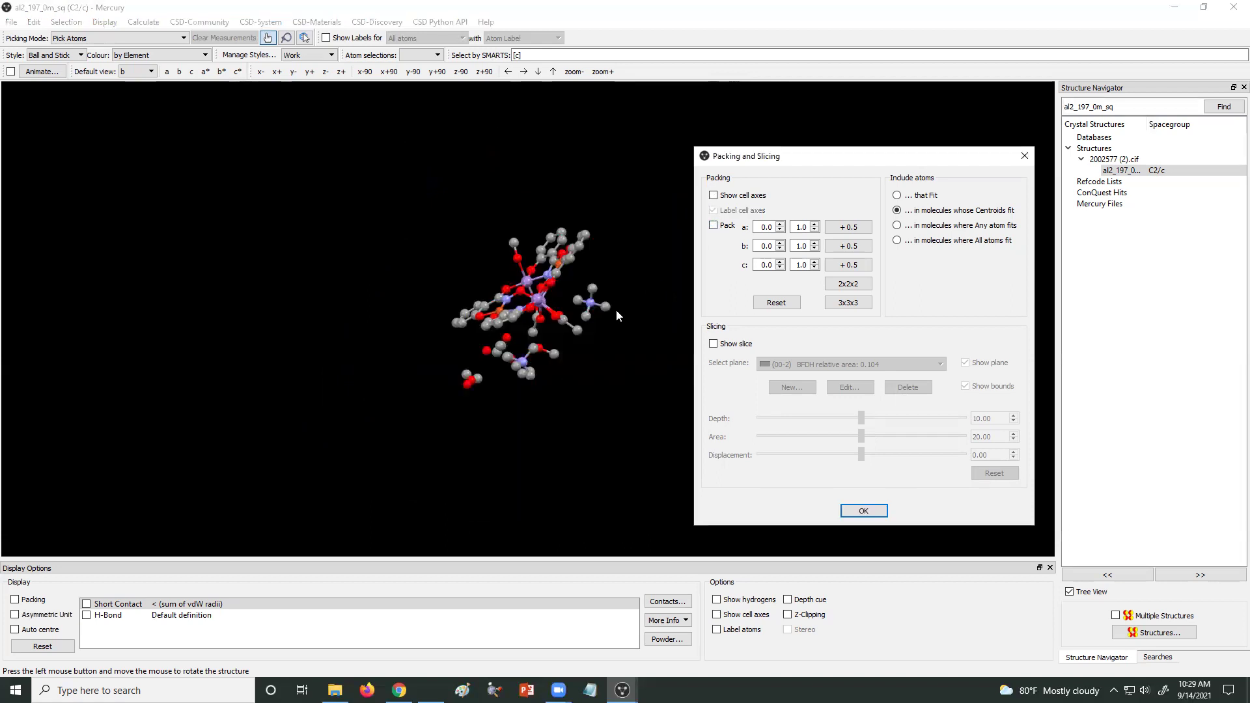
{"action": "left_click", "coordinate": [713, 196]}
{"action": "left_click_drag", "start_coordinate": [583, 346], "coordinate": [412, 271]}
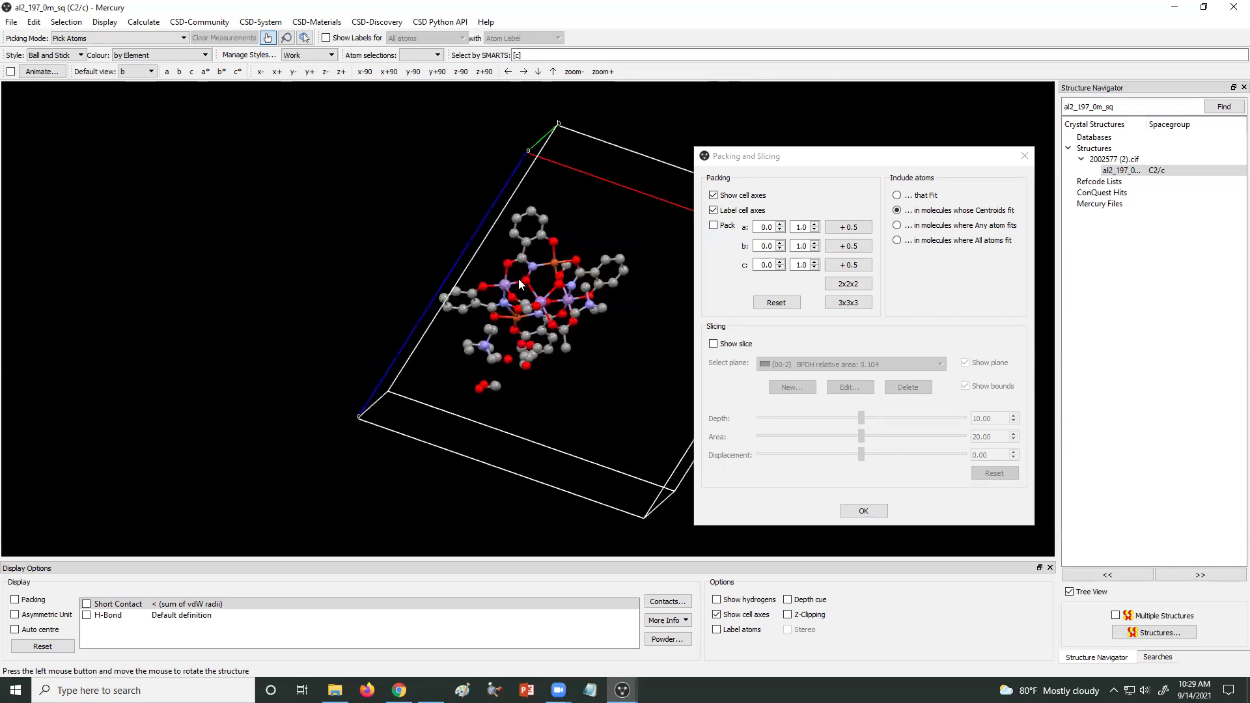
Move the Packing and Slicing dialog clear of the unit cell and view the cell along the a, b and c axes in turn.
{"action": "left_click", "coordinate": [753, 158]}
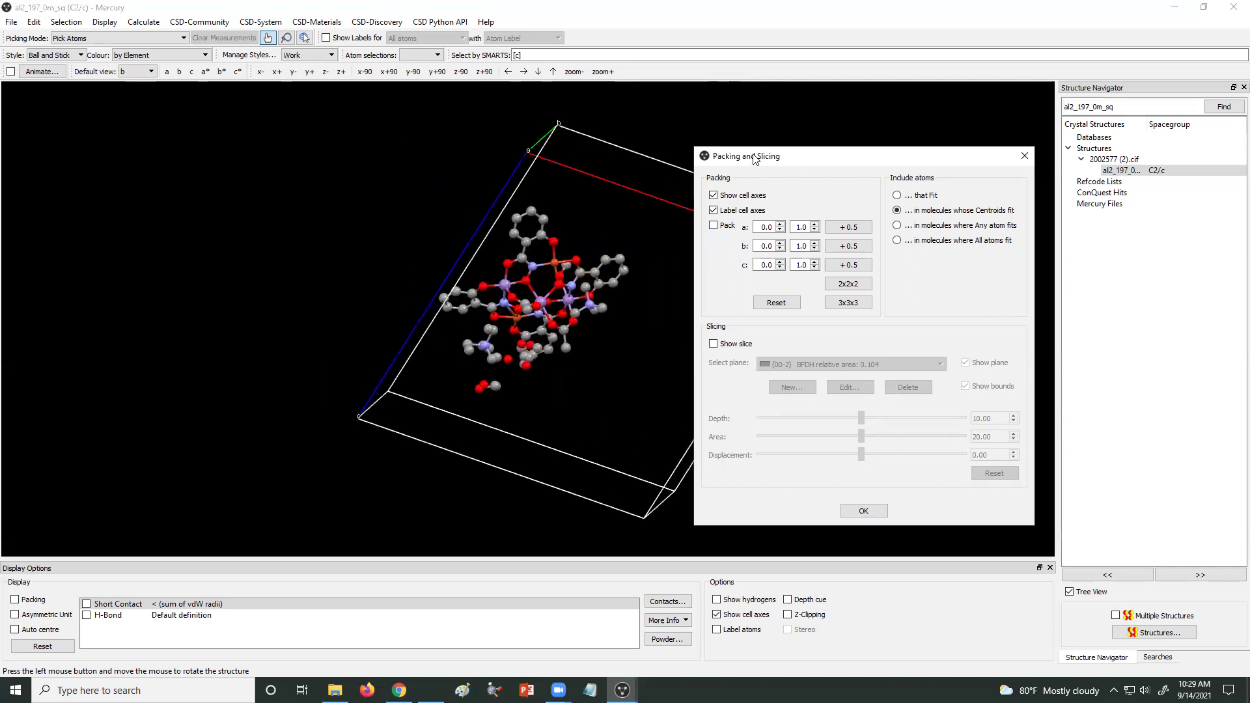
{"action": "left_click_drag", "start_coordinate": [753, 159], "coordinate": [120, 138]}
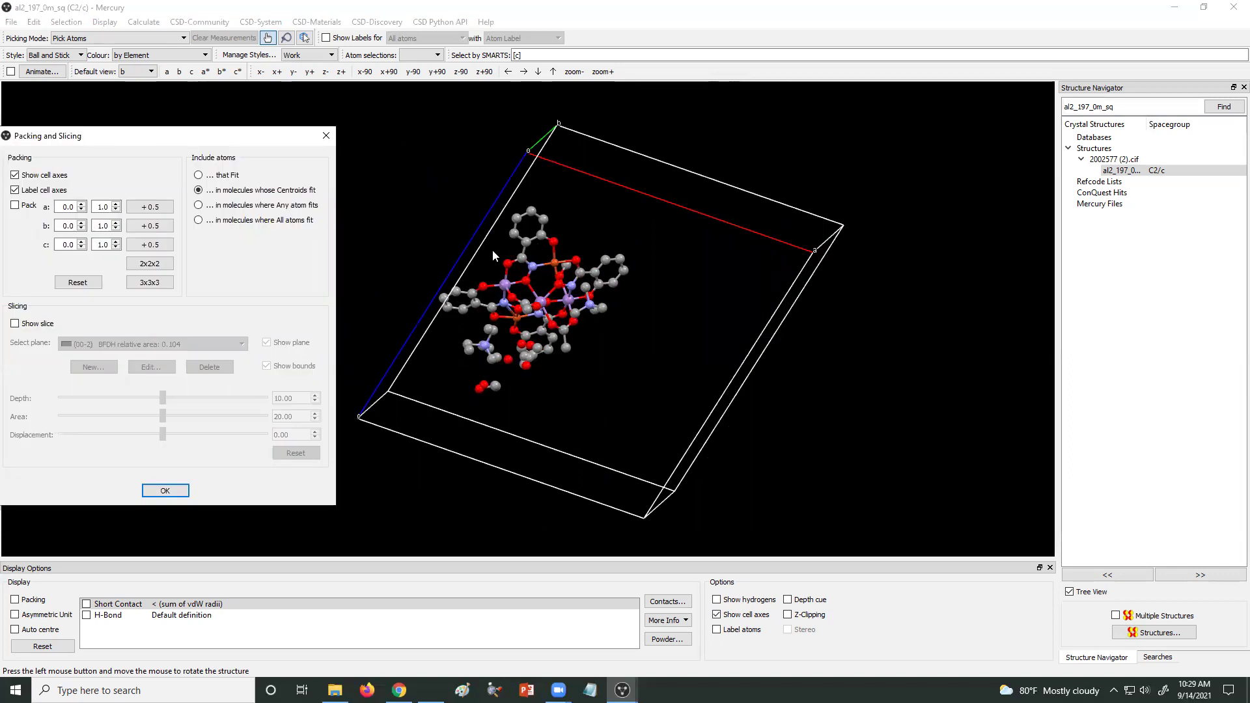
{"action": "left_click", "coordinate": [167, 71]}
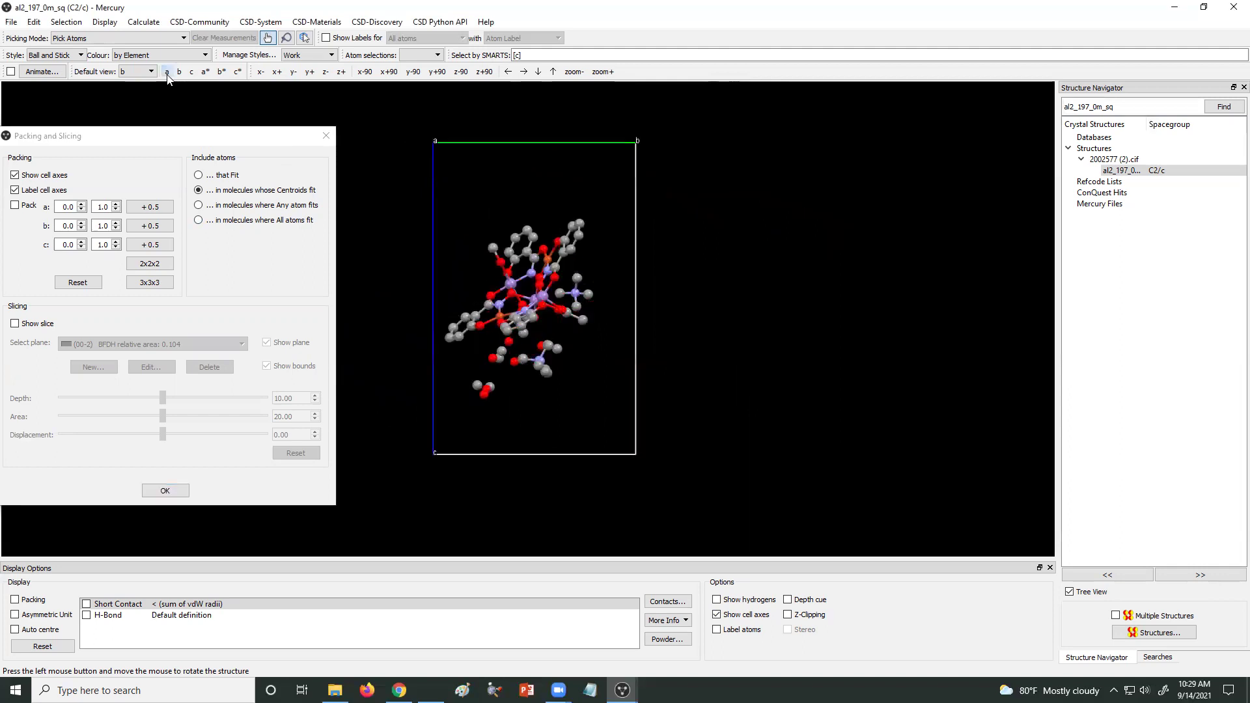
{"action": "left_click", "coordinate": [179, 71]}
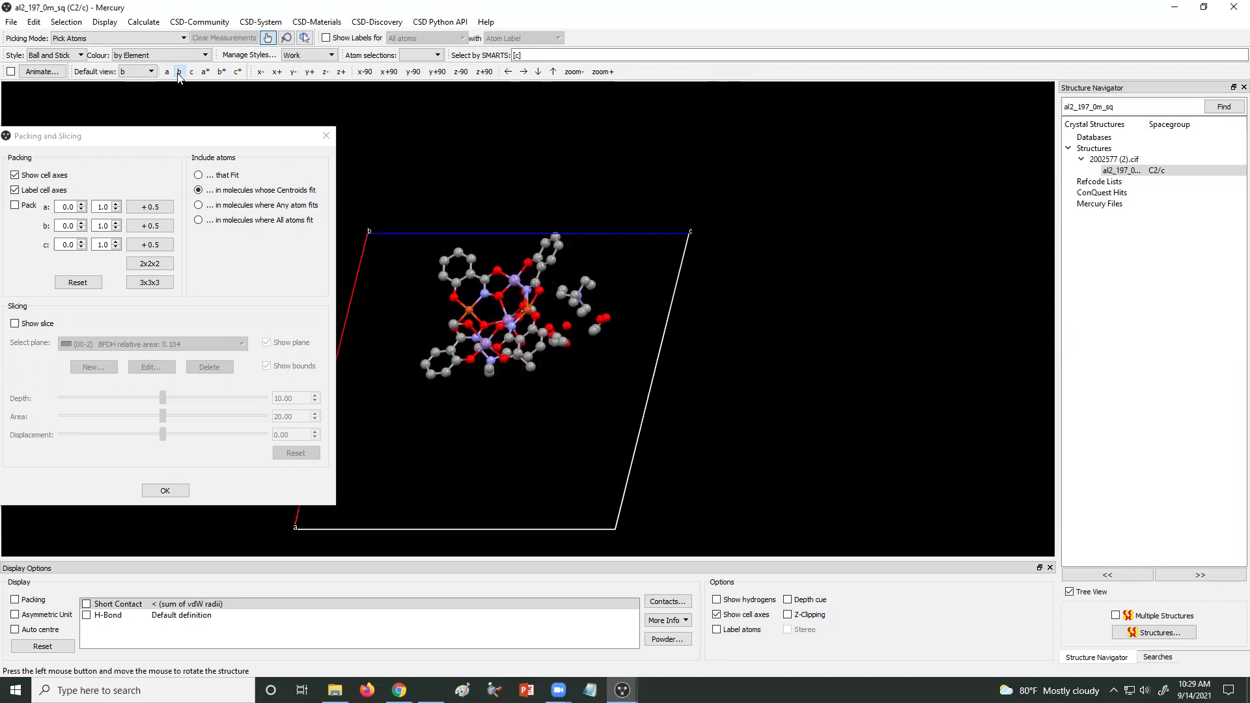
{"action": "left_click", "coordinate": [192, 72]}
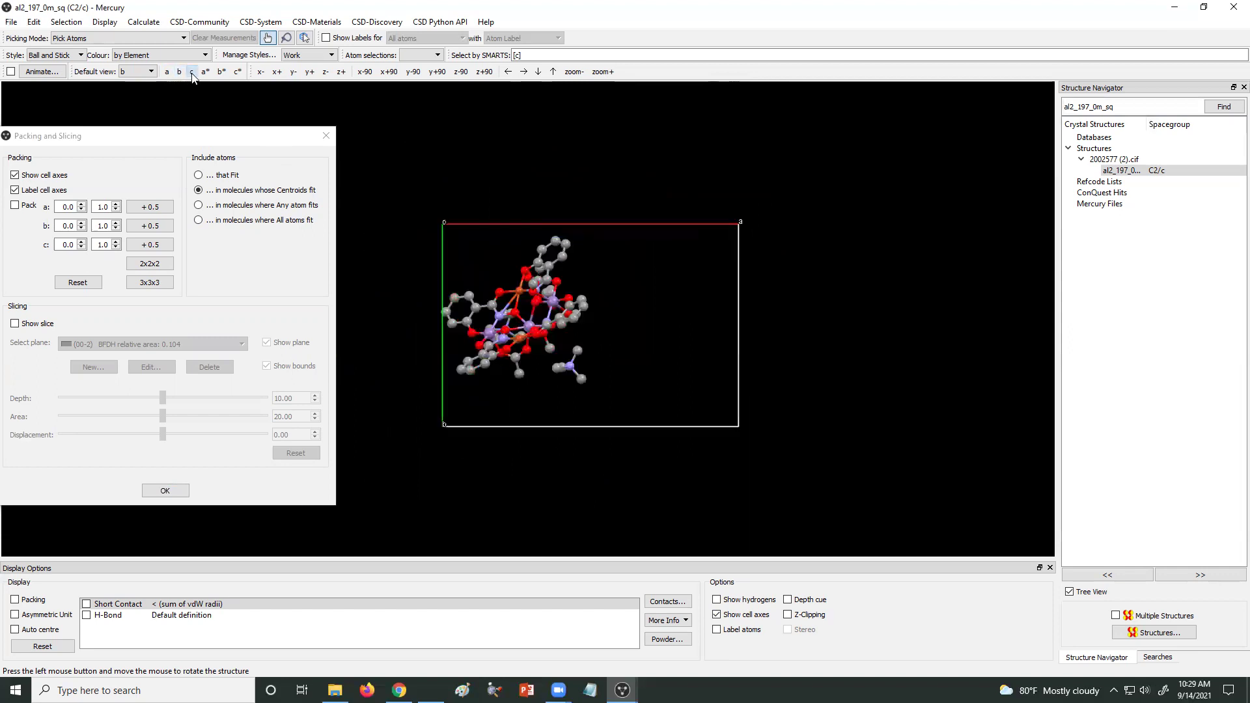
Tilt the cell slightly, compare its c, a and b axis views again, and close the Packing and Slicing dialog.
{"action": "left_click_drag", "start_coordinate": [503, 375], "coordinate": [455, 370]}
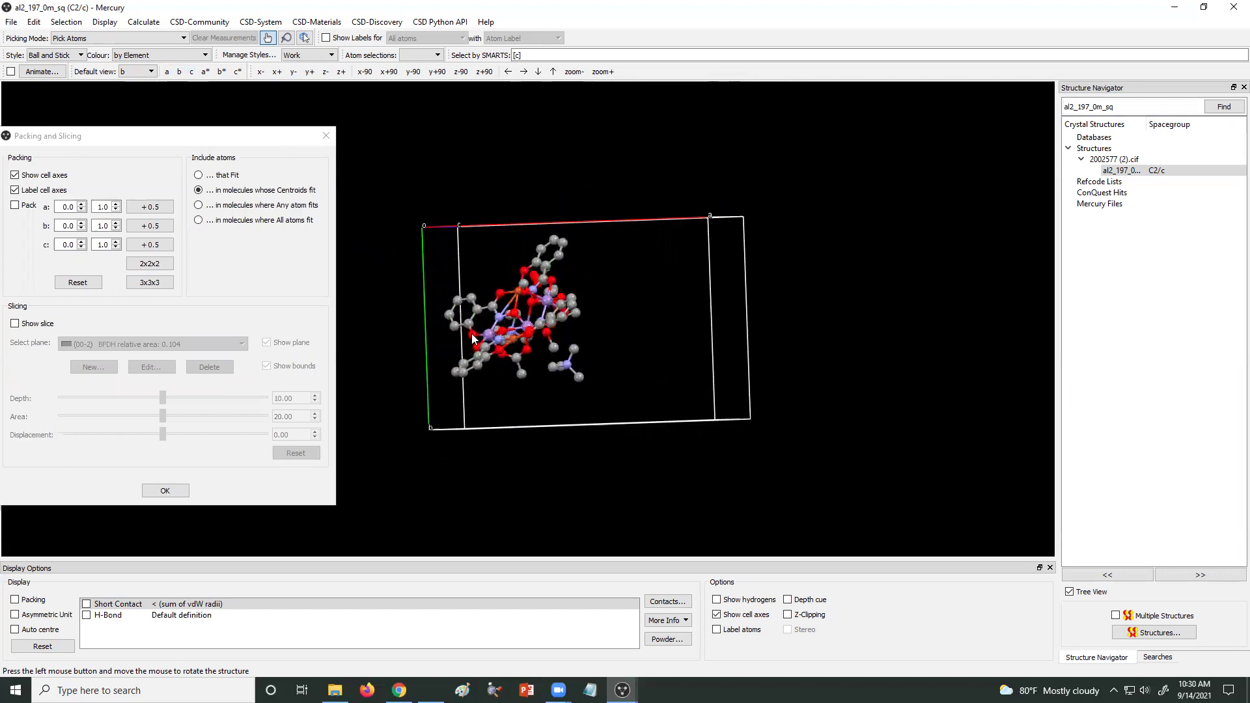
{"action": "left_click", "coordinate": [191, 72]}
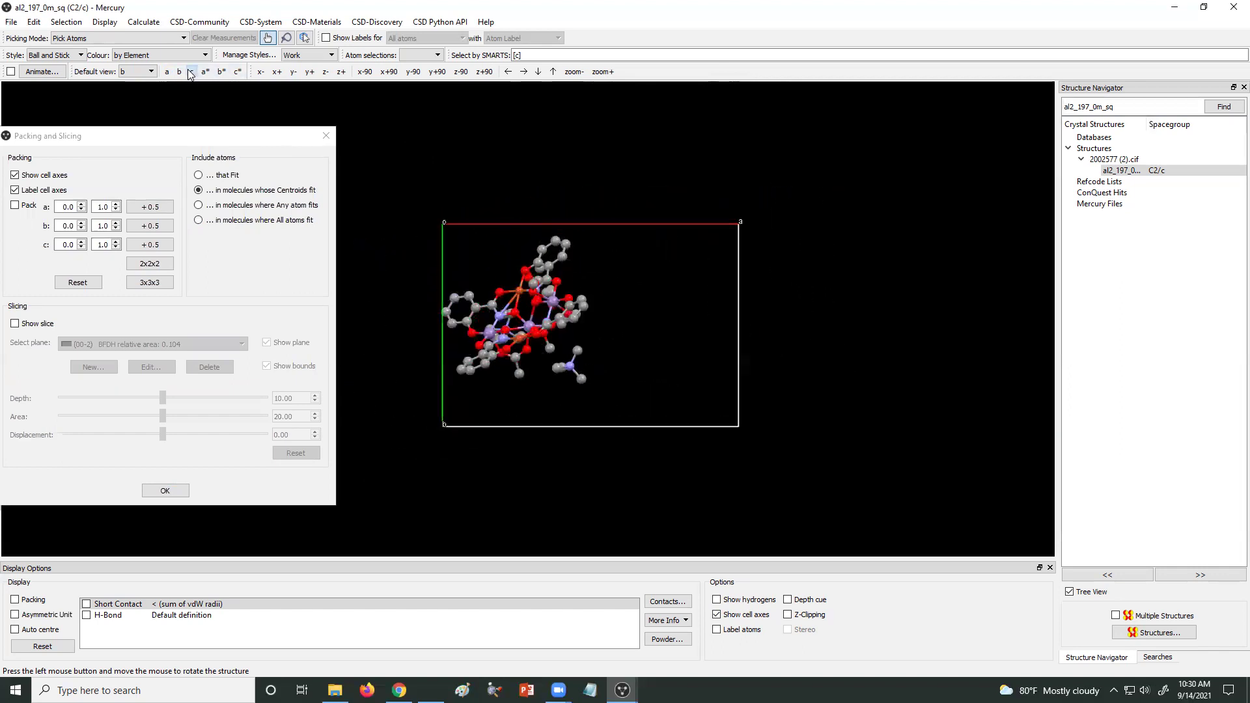
{"action": "left_click", "coordinate": [167, 72]}
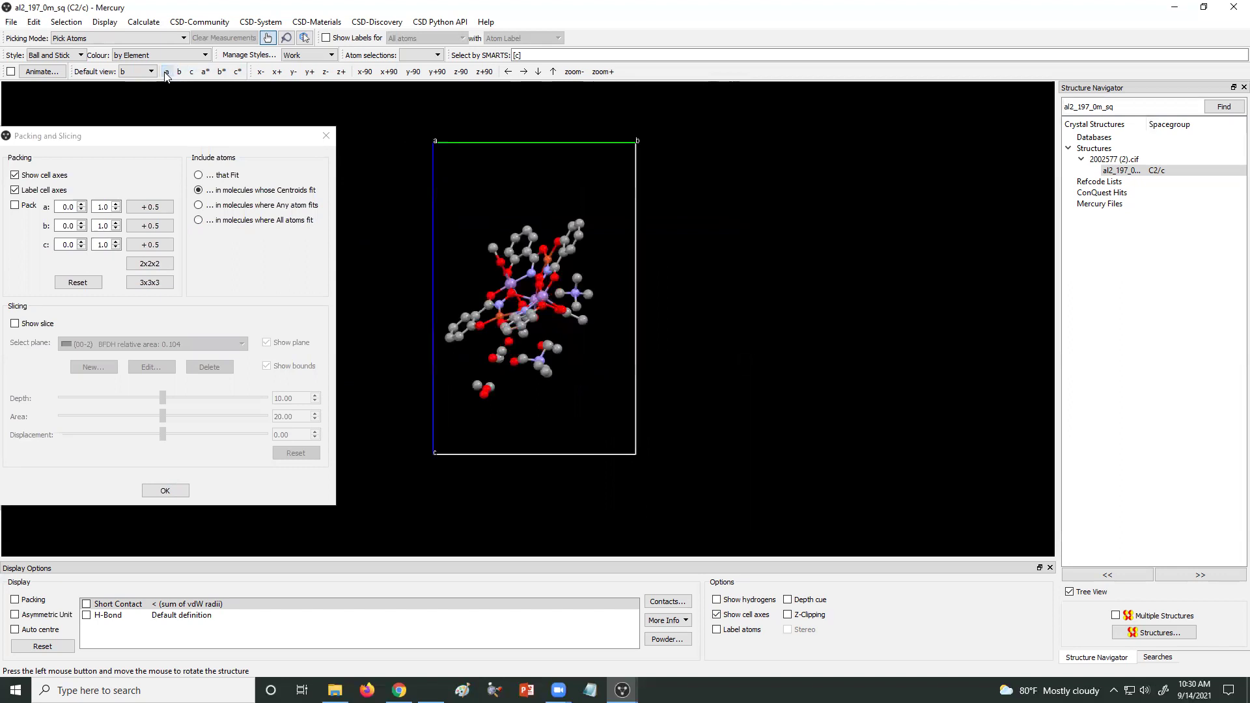
{"action": "left_click", "coordinate": [179, 71]}
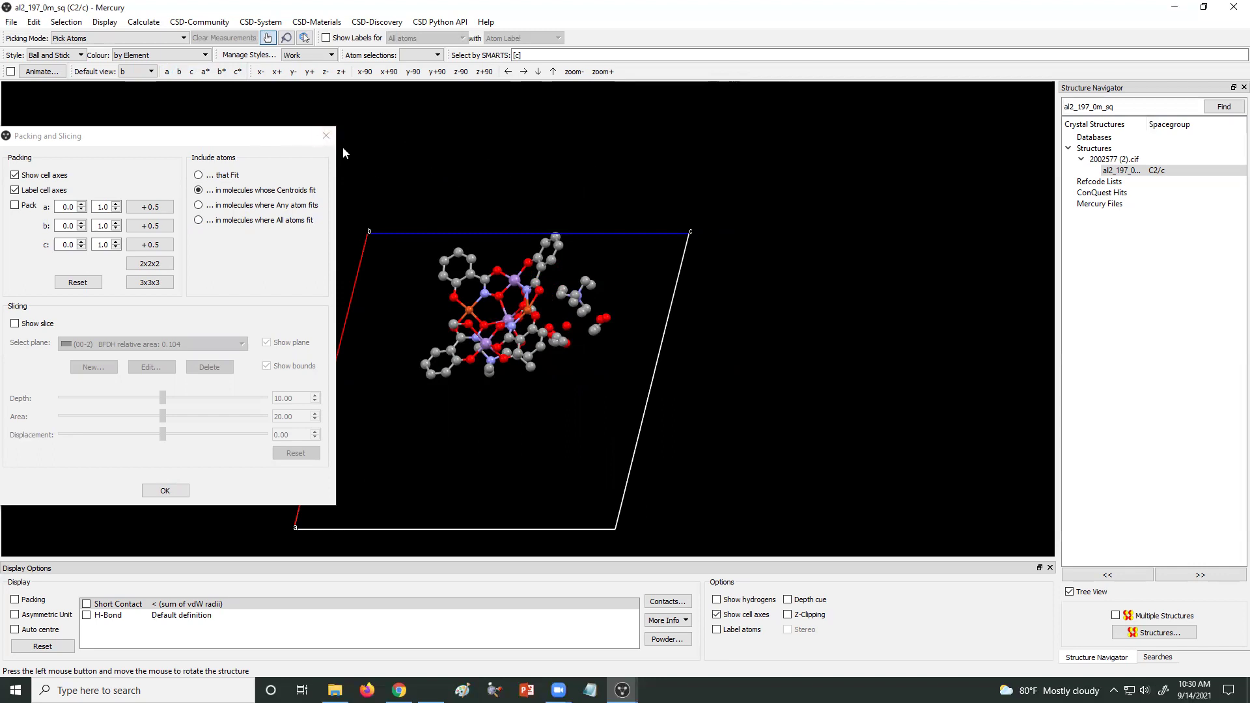
{"action": "left_click", "coordinate": [326, 136]}
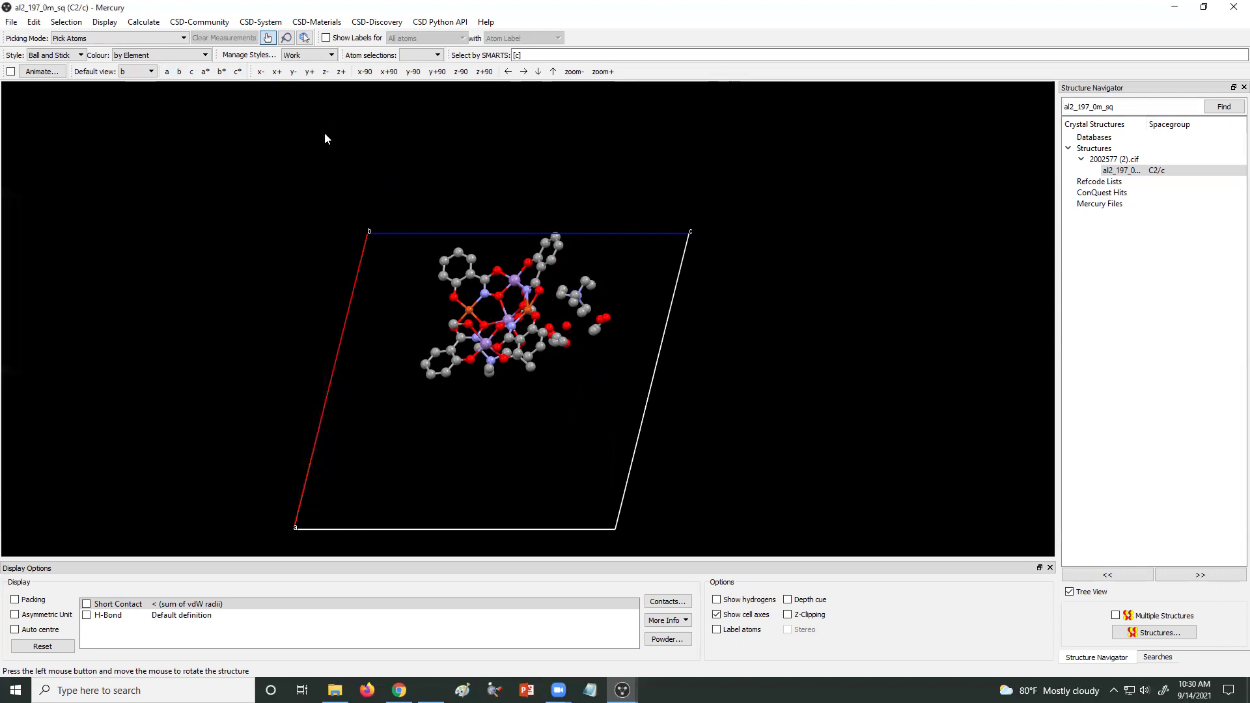
Rotate the unit cell out of the b-axis view to inspect the complex inside it in three dimensions.
{"action": "left_click", "coordinate": [142, 23]}
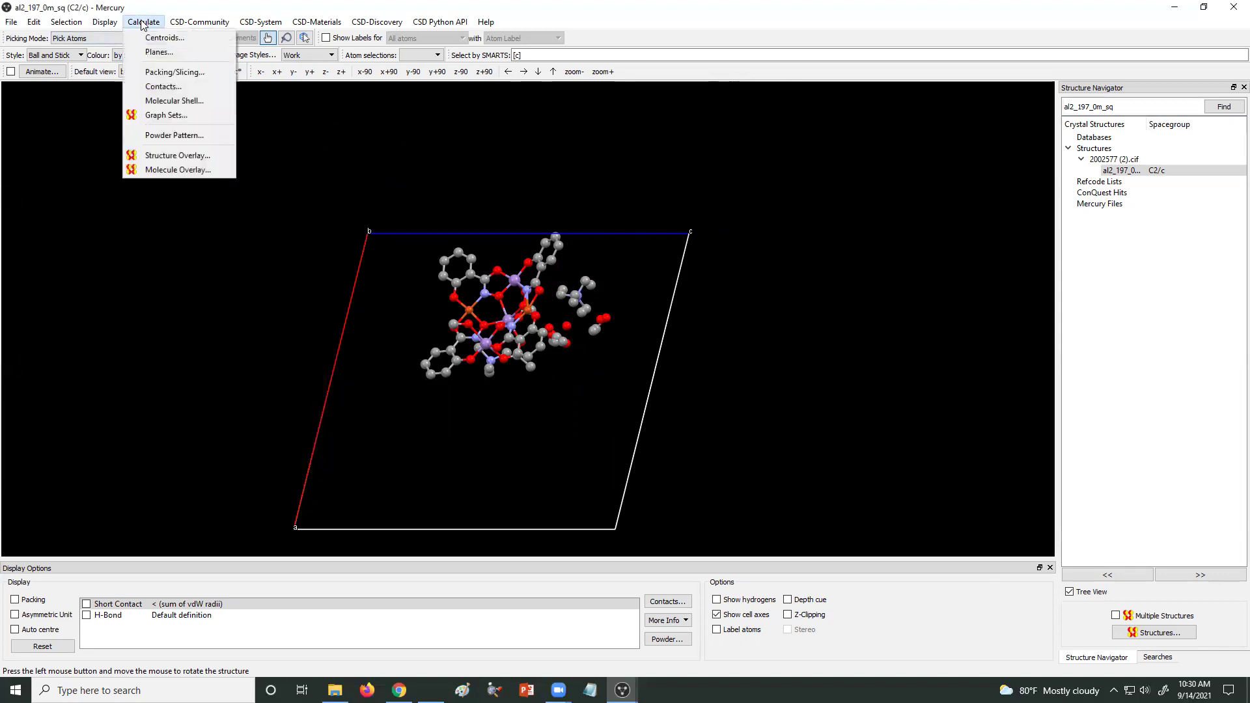
{"action": "left_click", "coordinate": [324, 187]}
{"action": "left_click_drag", "start_coordinate": [326, 190], "coordinate": [543, 347]}
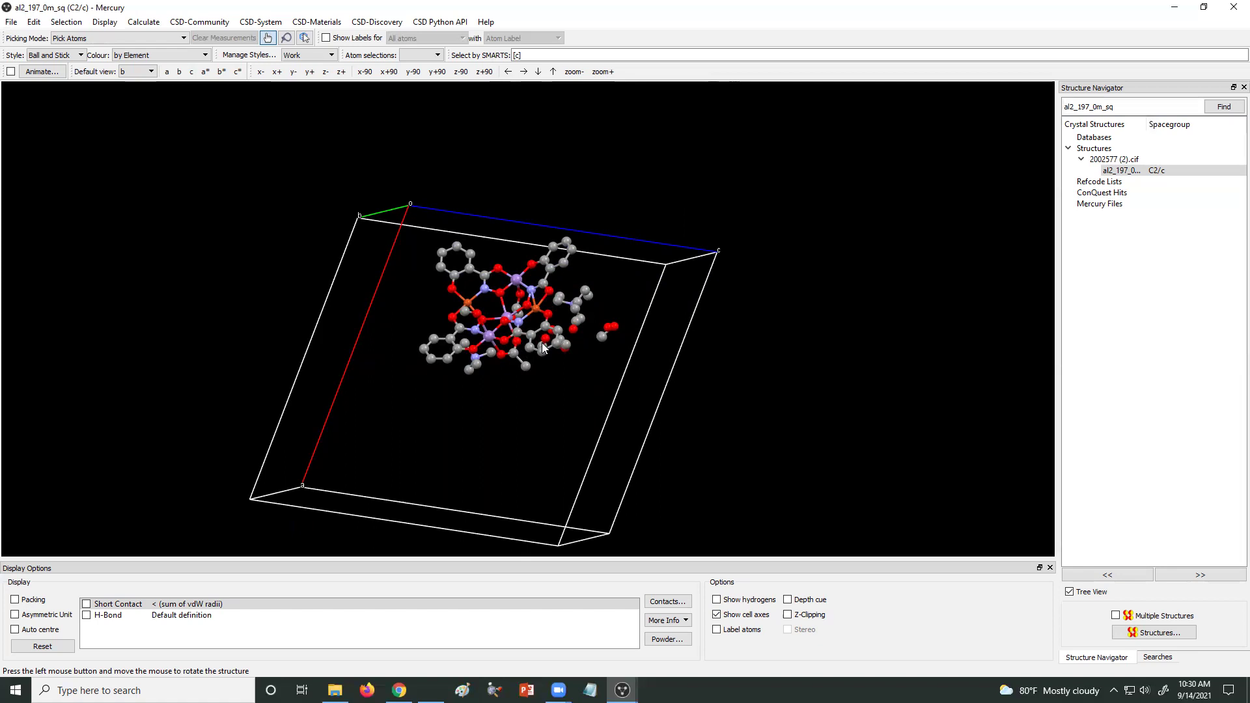
{"action": "left_click_drag", "start_coordinate": [527, 393], "coordinate": [529, 351]}
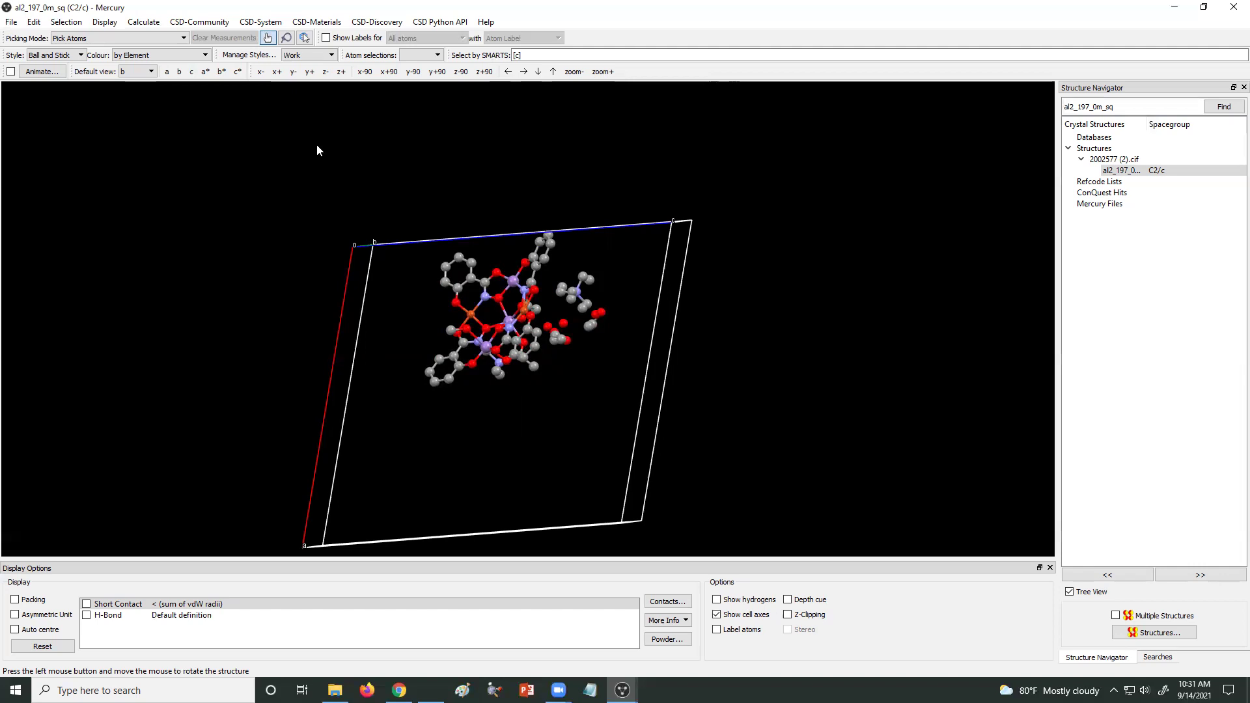
Calculate the structure's simulated powder pattern and enlarge its window to spread out the peaks.
{"action": "left_click", "coordinate": [143, 22]}
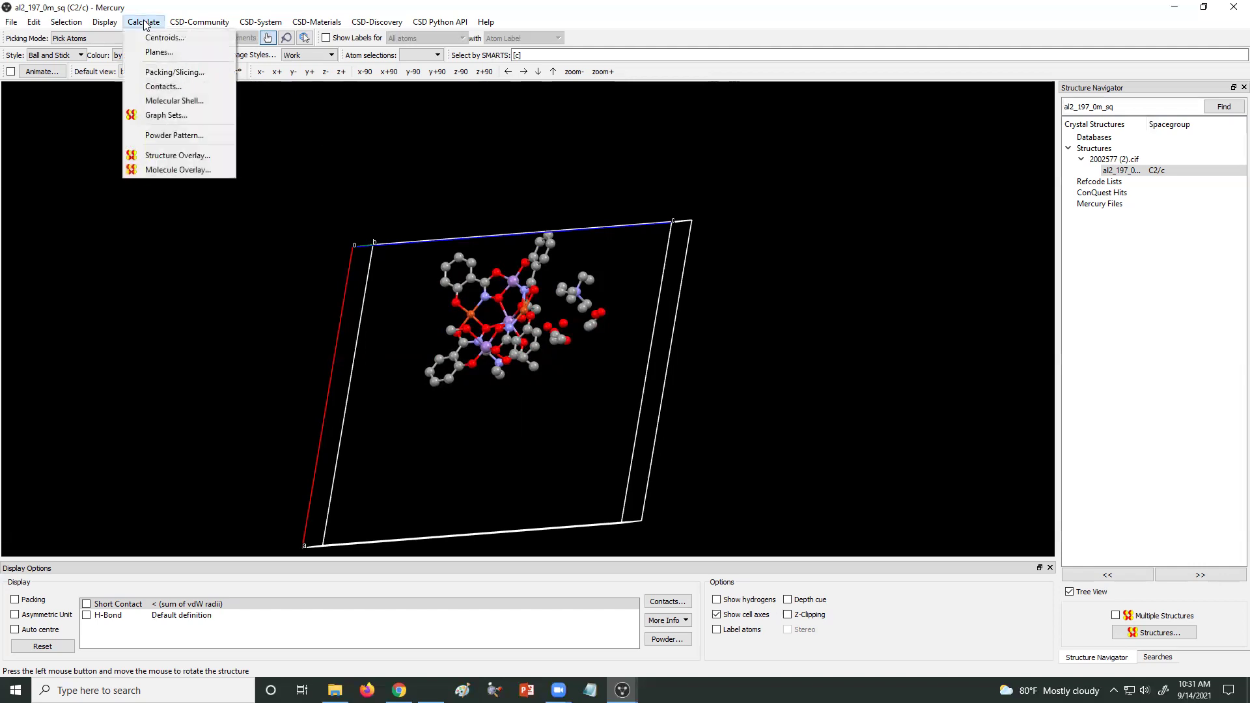
{"action": "left_click", "coordinate": [156, 135]}
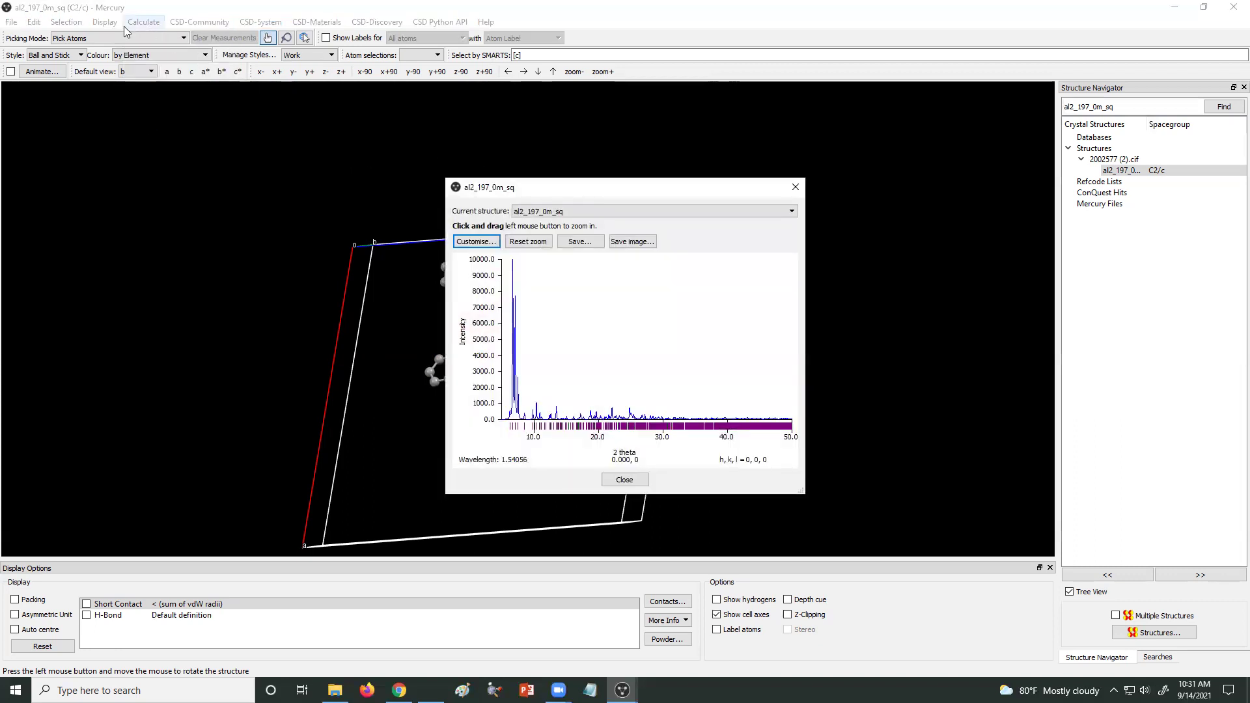
{"action": "left_click", "coordinate": [140, 22]}
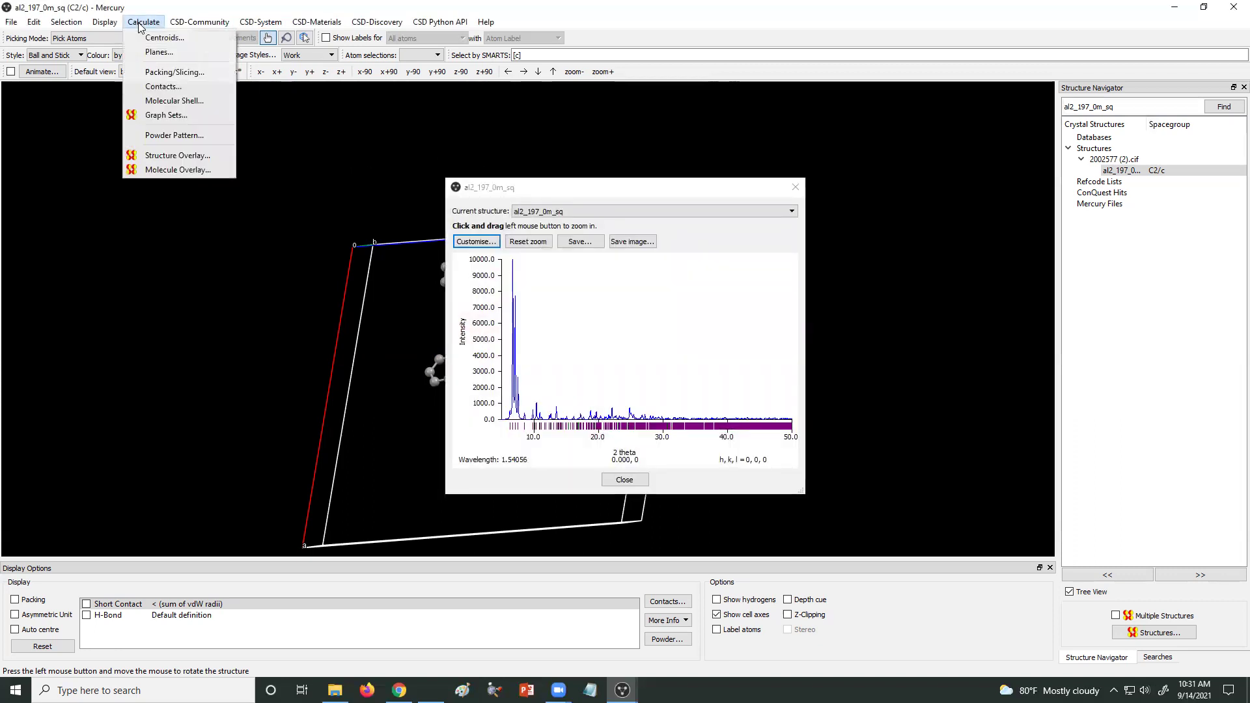
{"action": "left_click", "coordinate": [744, 190]}
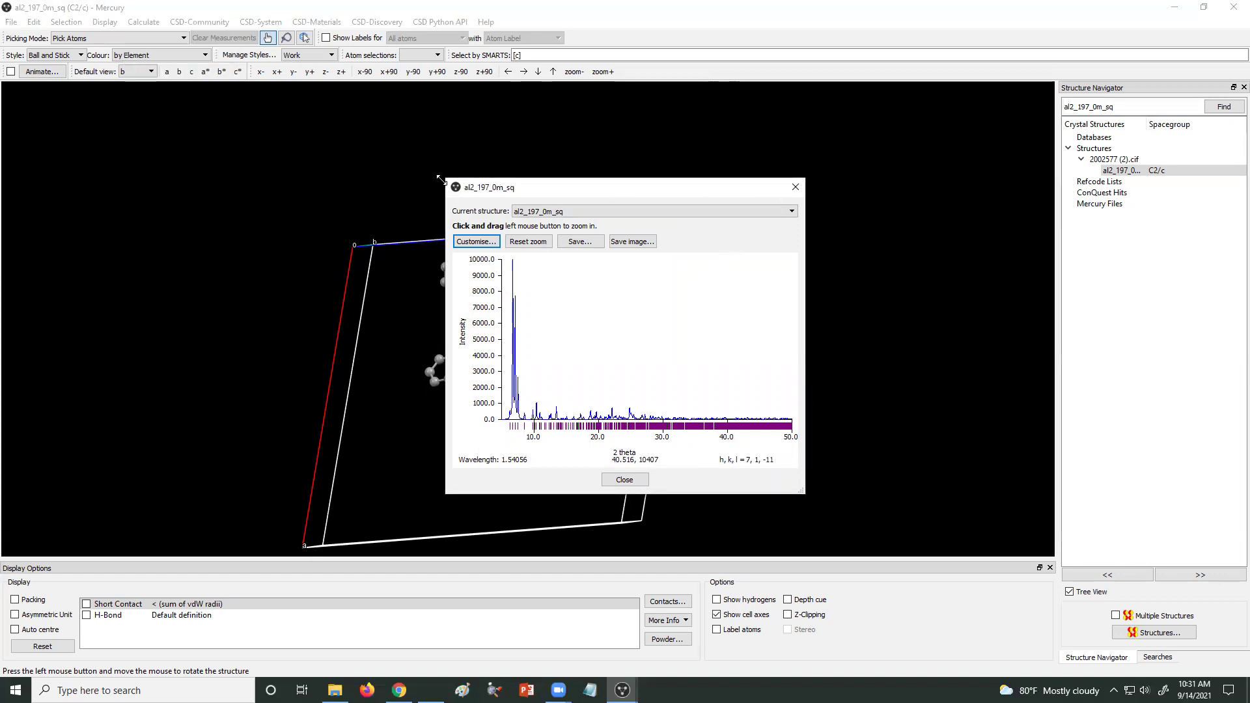
{"action": "left_click_drag", "start_coordinate": [440, 179], "coordinate": [178, 94]}
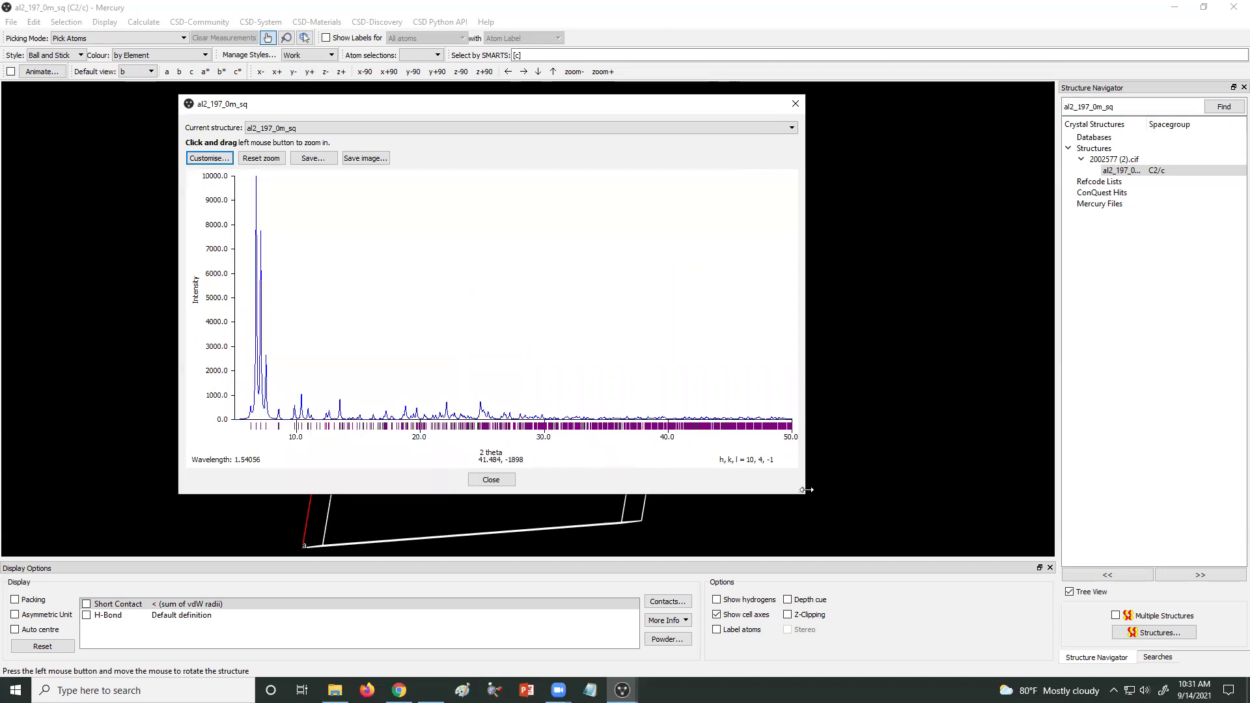
{"action": "left_click_drag", "start_coordinate": [806, 489], "coordinate": [1001, 541]}
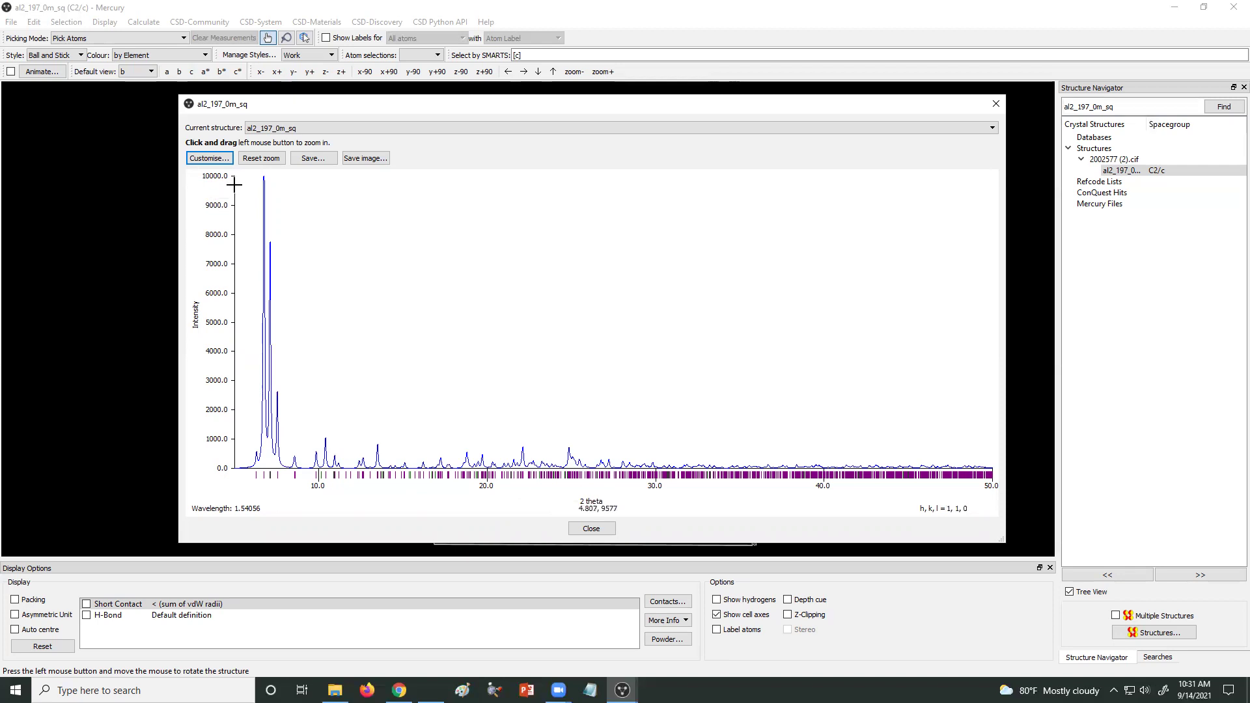
Zoom into the powder pattern from about 5 to 13 degrees 2 theta, examine the low-angle peaks and close the pattern.
{"action": "left_click_drag", "start_coordinate": [238, 175], "coordinate": [363, 502]}
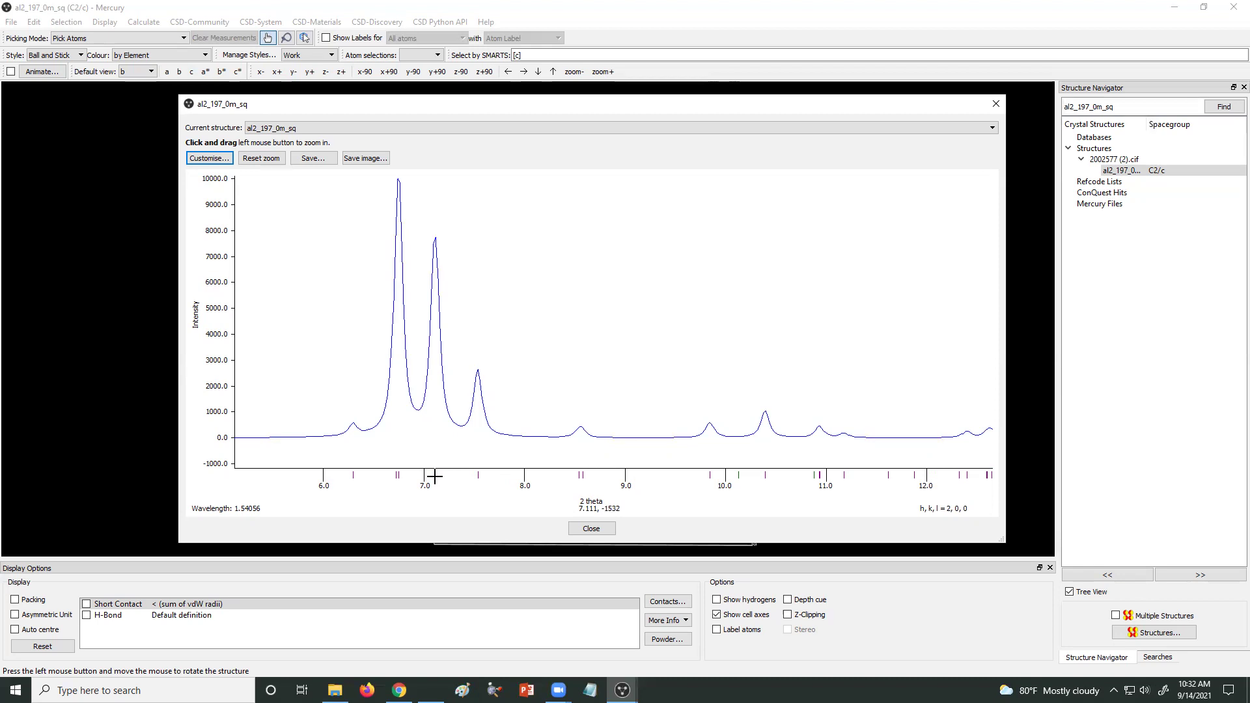
{"action": "left_click", "coordinate": [130, 167]}
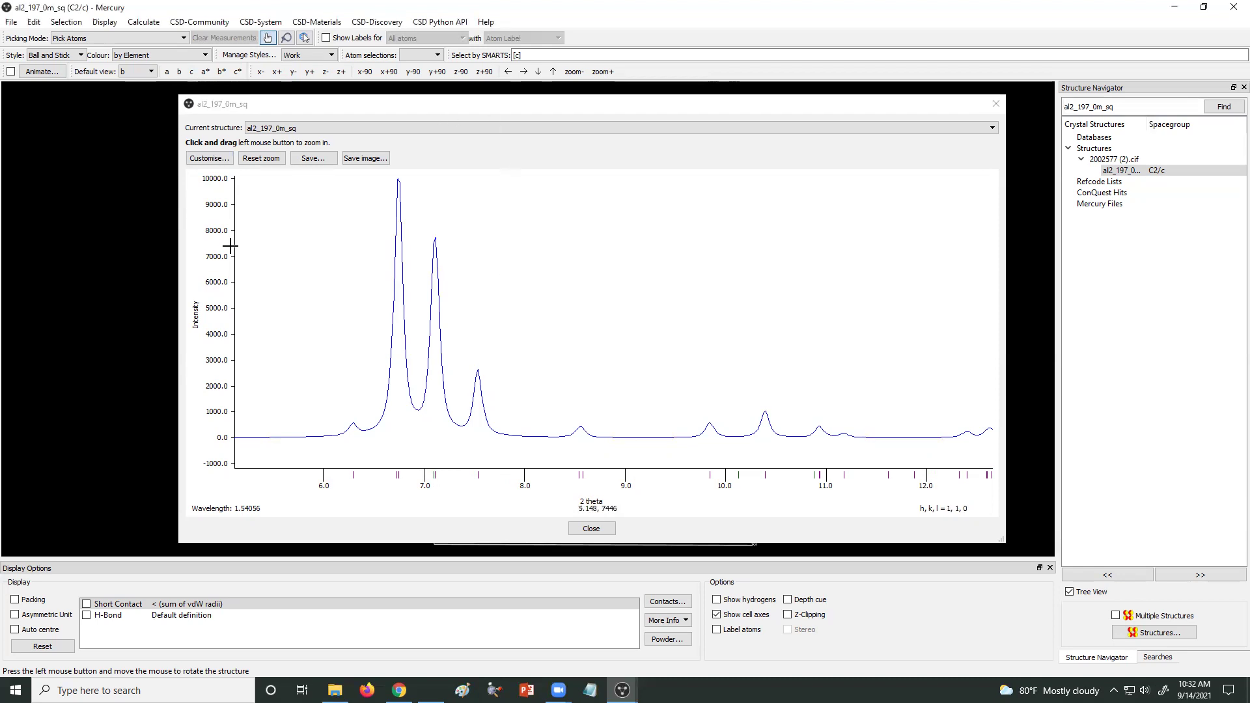
{"action": "left_click", "coordinate": [995, 103]}
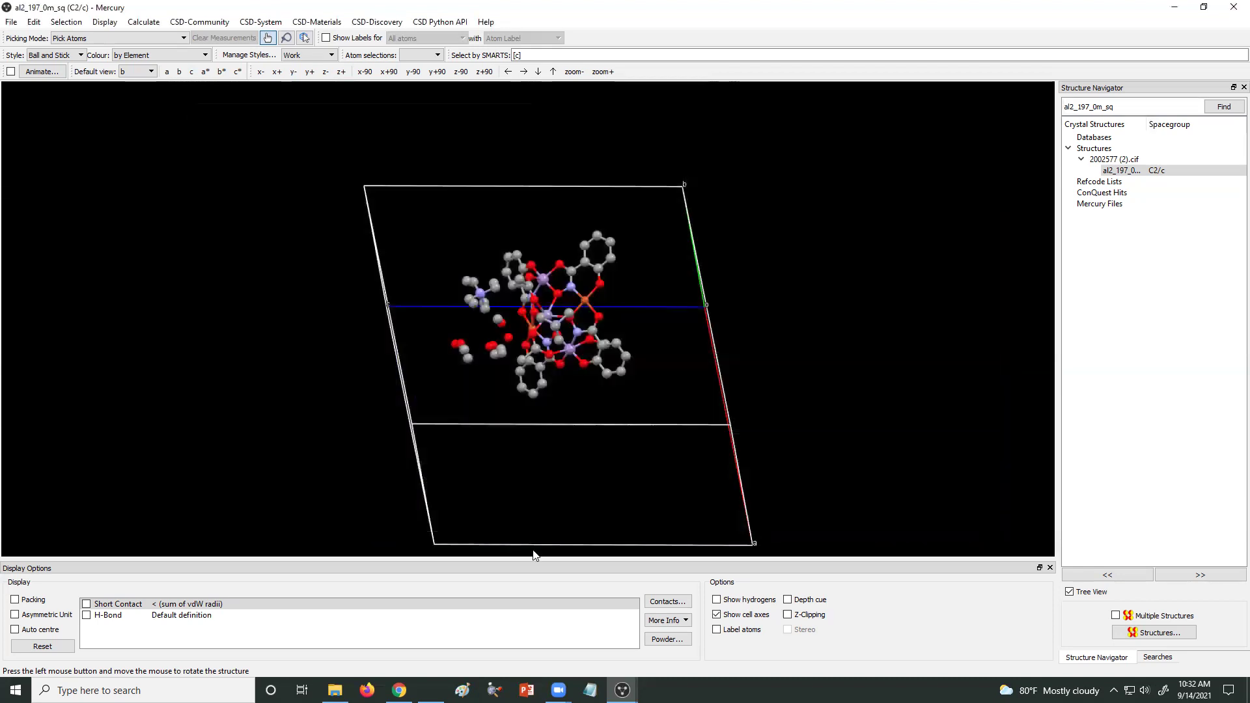
Rotate the unit cell to another angle, display the single complex's powder pattern once more and close it.
{"action": "left_click_drag", "start_coordinate": [588, 444], "coordinate": [535, 226]}
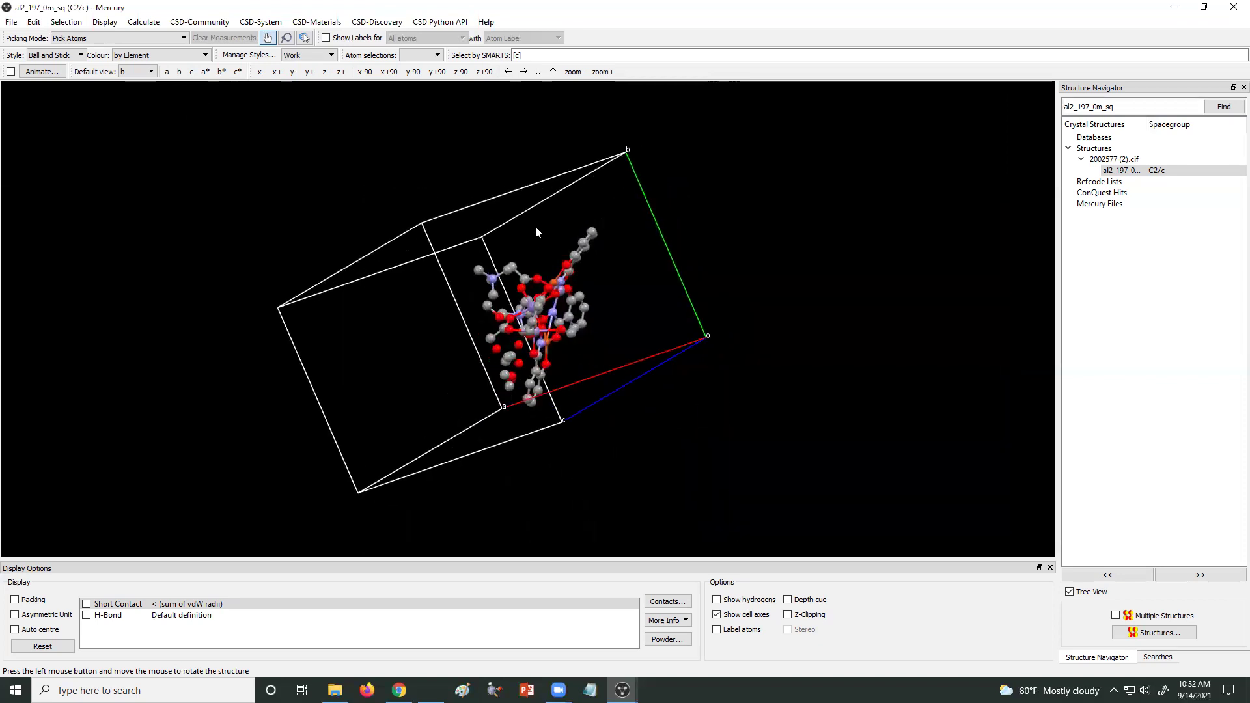
{"action": "left_click", "coordinate": [104, 21]}
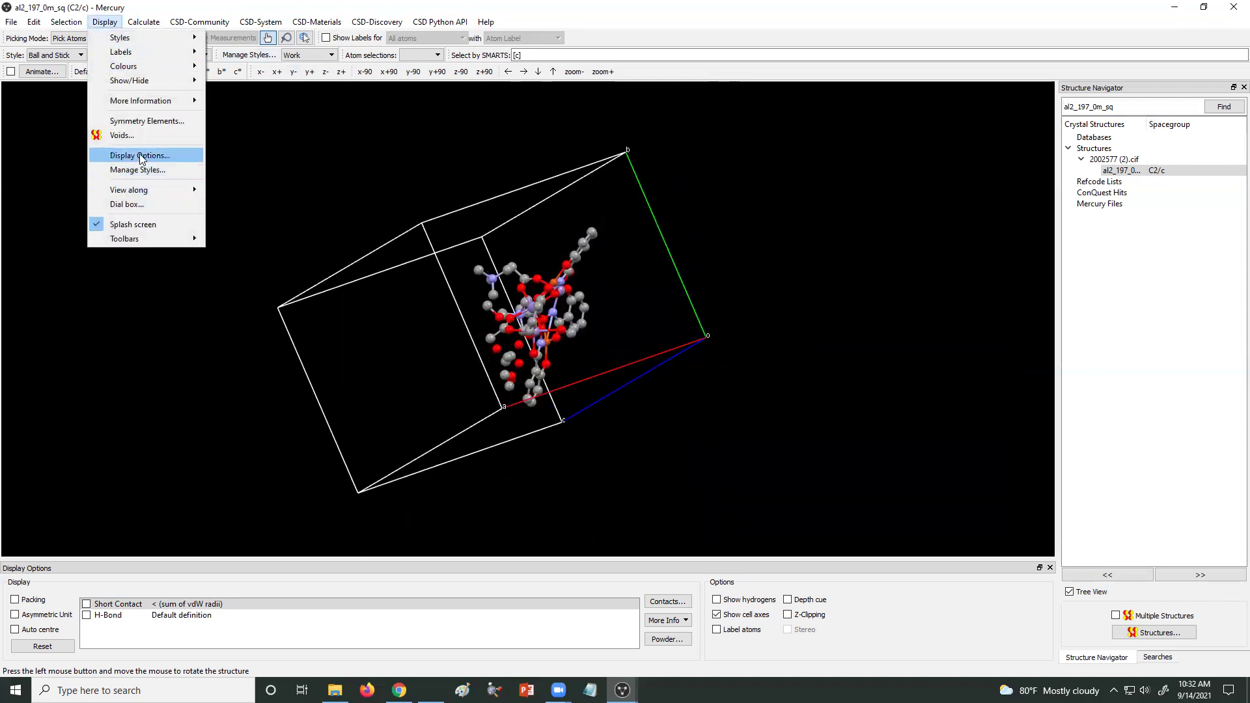
{"action": "mouse_move", "coordinate": [142, 24]}
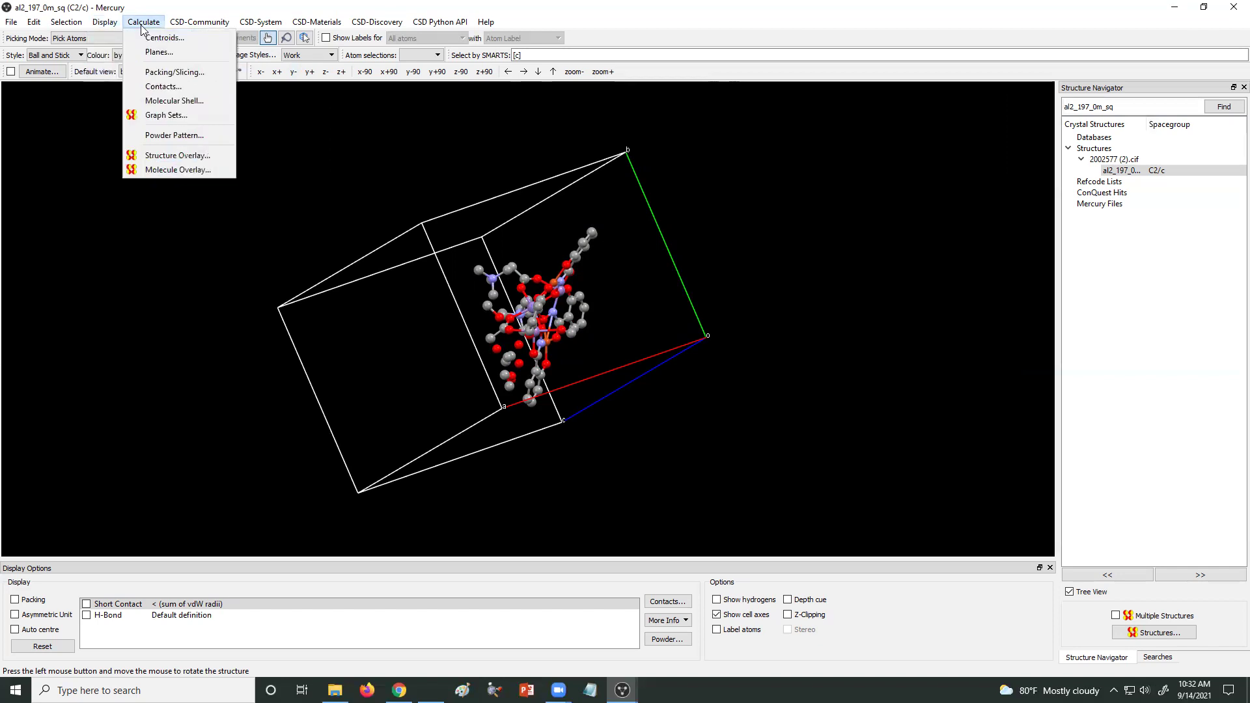
{"action": "left_click", "coordinate": [158, 134]}
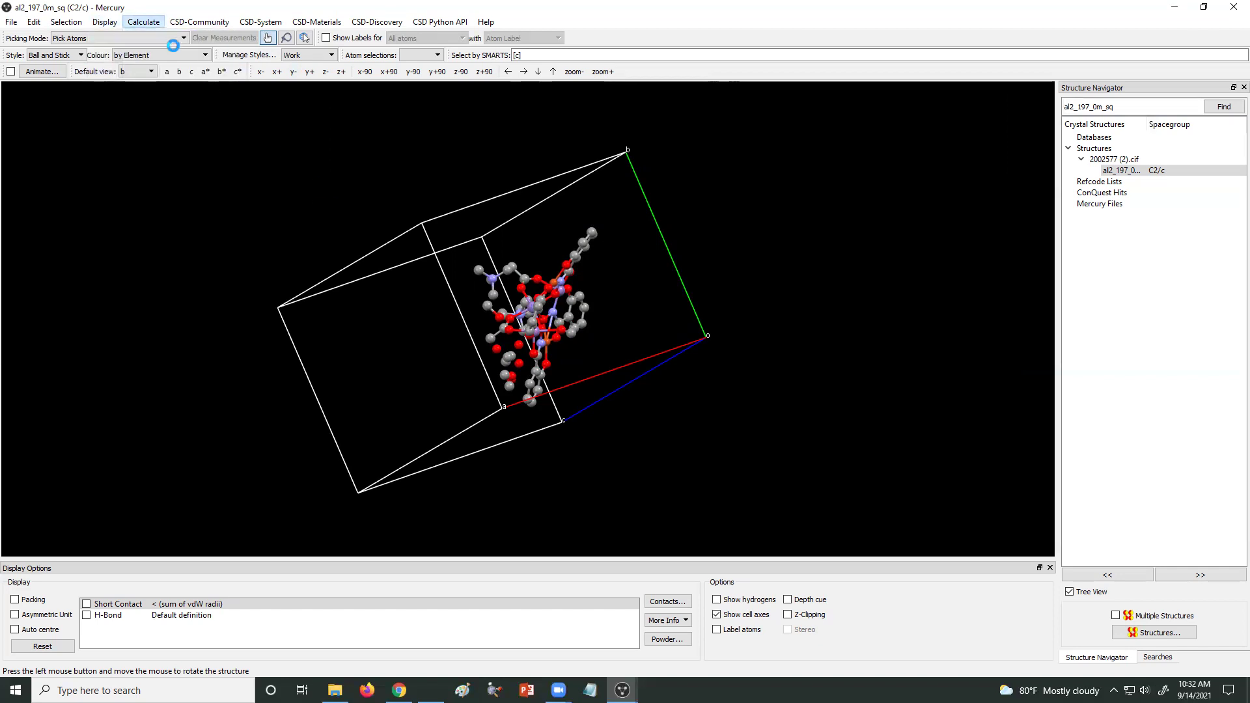
{"action": "left_click", "coordinate": [1030, 121]}
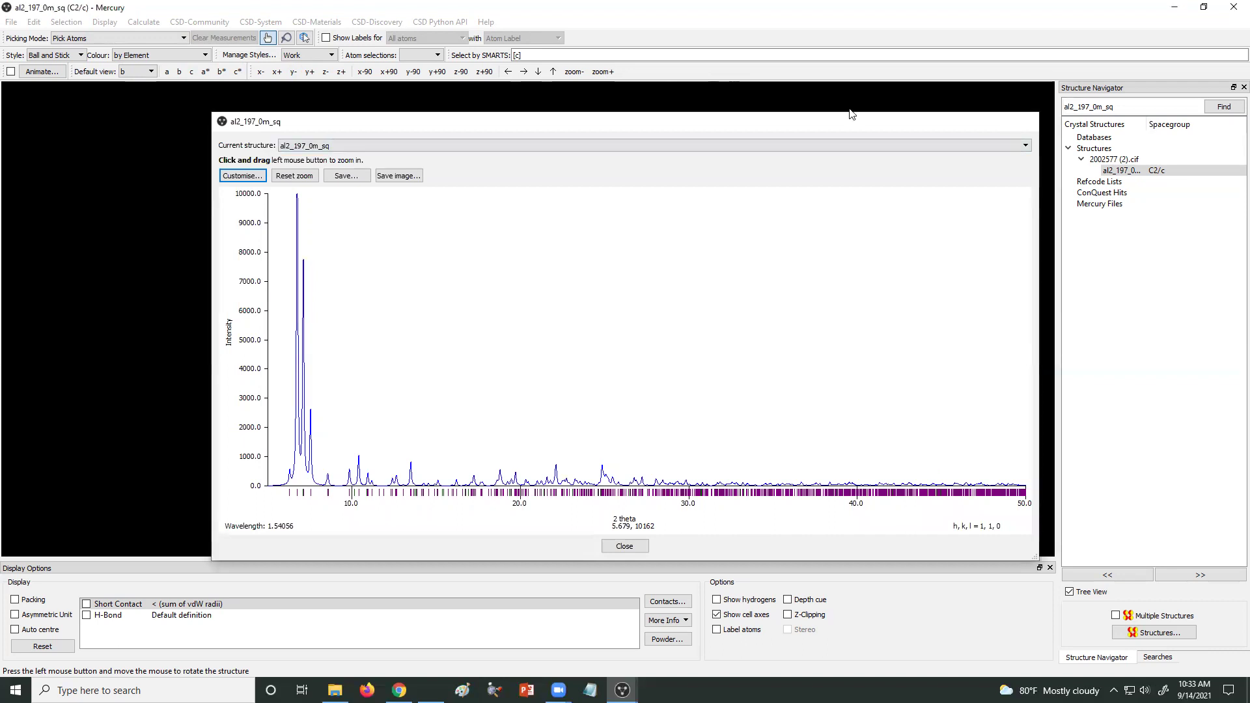
Pack the unit cell over 0.0 to 1.0 along a, b and c through Packing/Slicing and rotate the packed structure.
{"action": "left_click", "coordinate": [139, 23]}
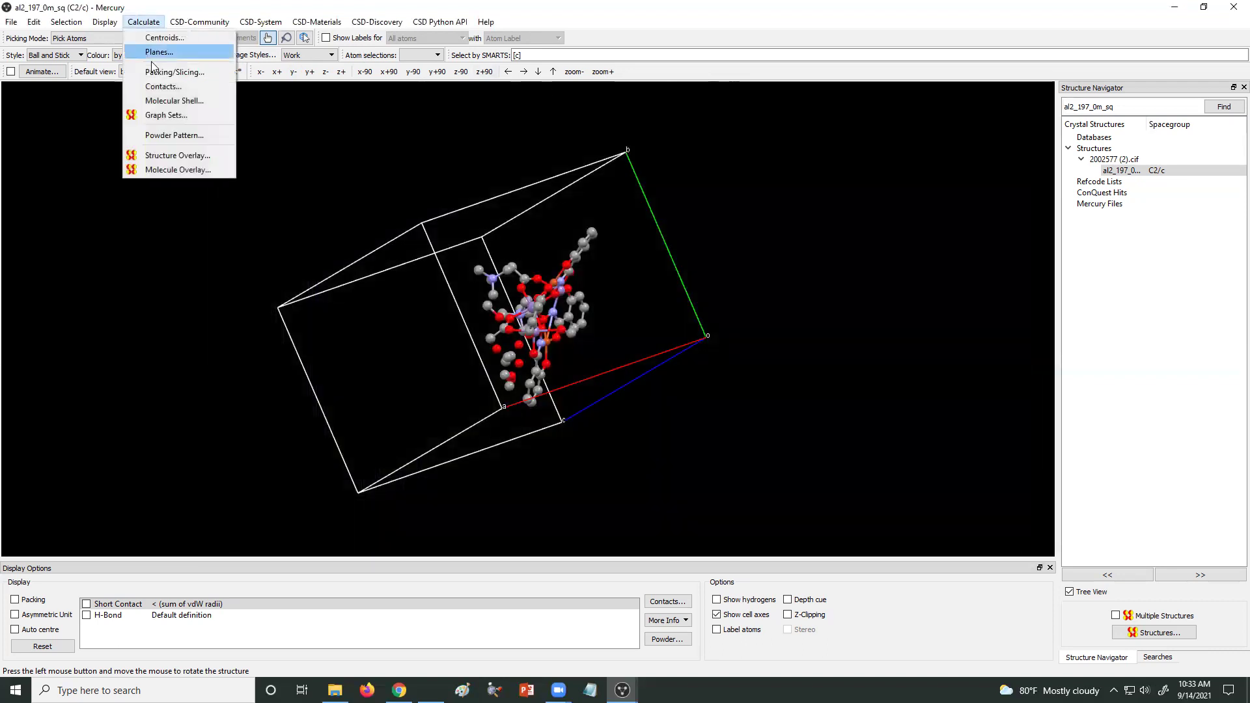
{"action": "left_click", "coordinate": [174, 72]}
{"action": "left_click", "coordinate": [473, 225]}
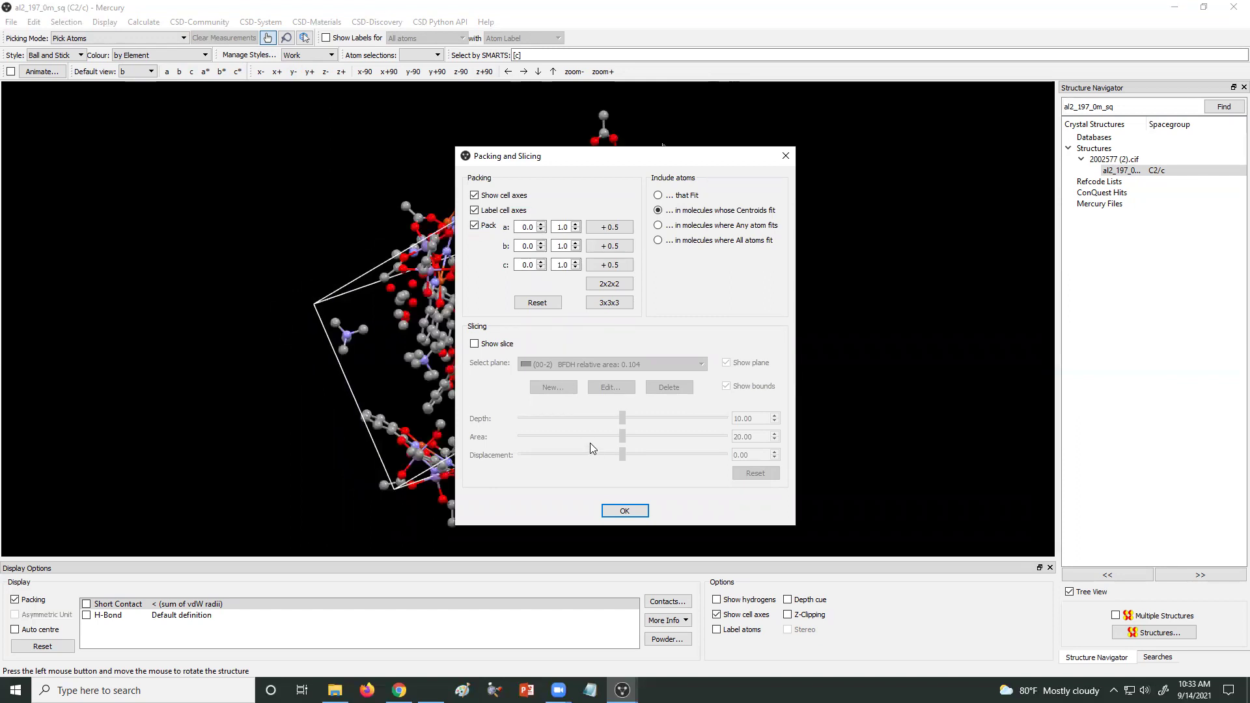
{"action": "left_click", "coordinate": [624, 510]}
{"action": "left_click_drag", "start_coordinate": [456, 364], "coordinate": [626, 246]}
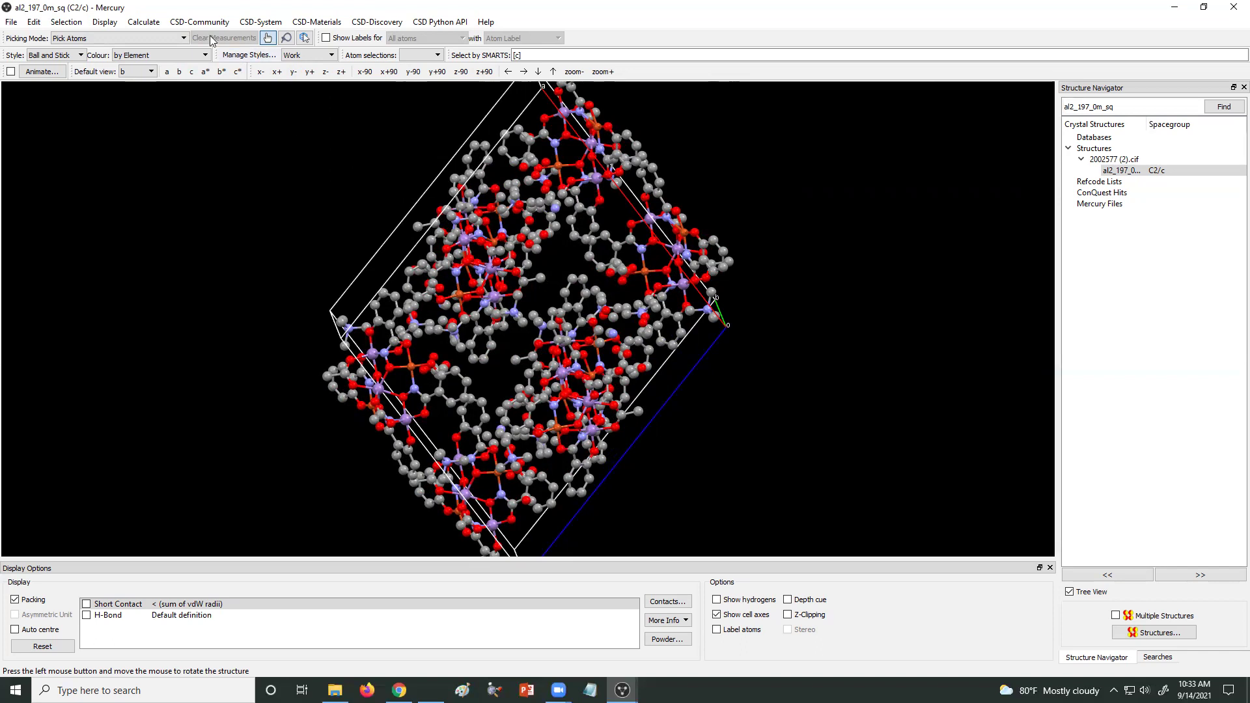
Calculate the packed structure's powder pattern, examine its peaks up to about 15 degrees 2 theta, close it and rotate the packed cell.
{"action": "left_click", "coordinate": [143, 21]}
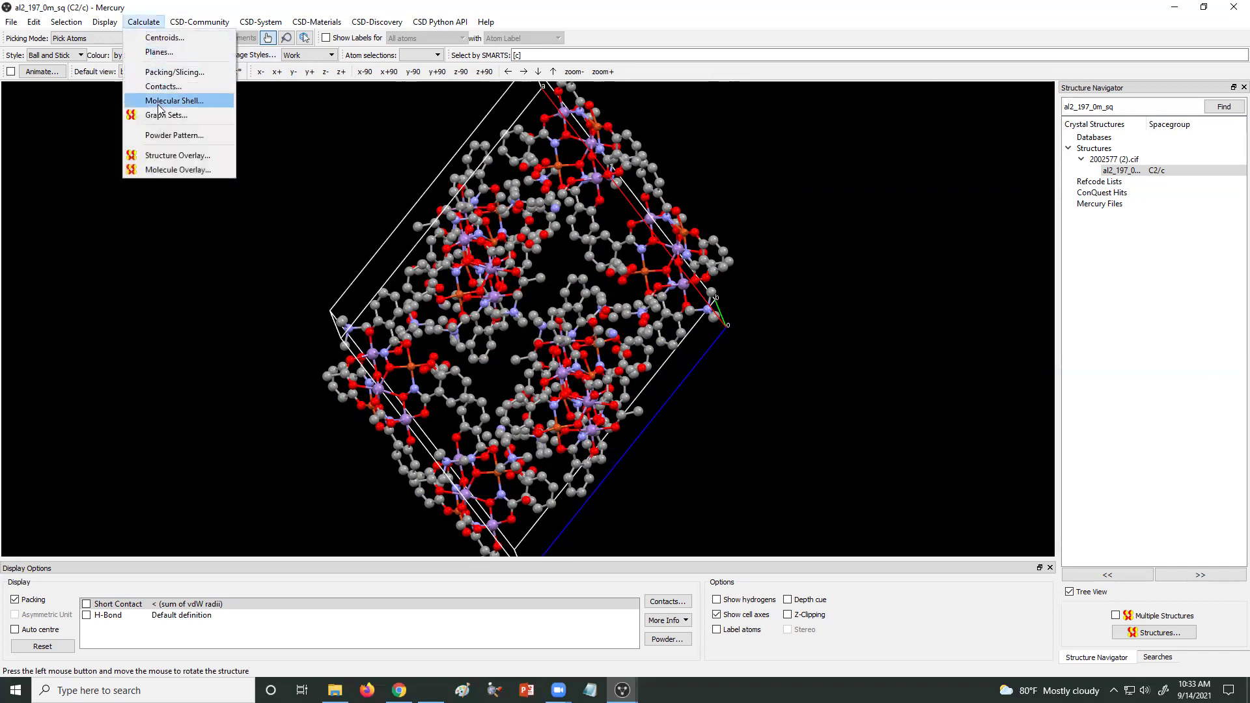
{"action": "left_click", "coordinate": [163, 135]}
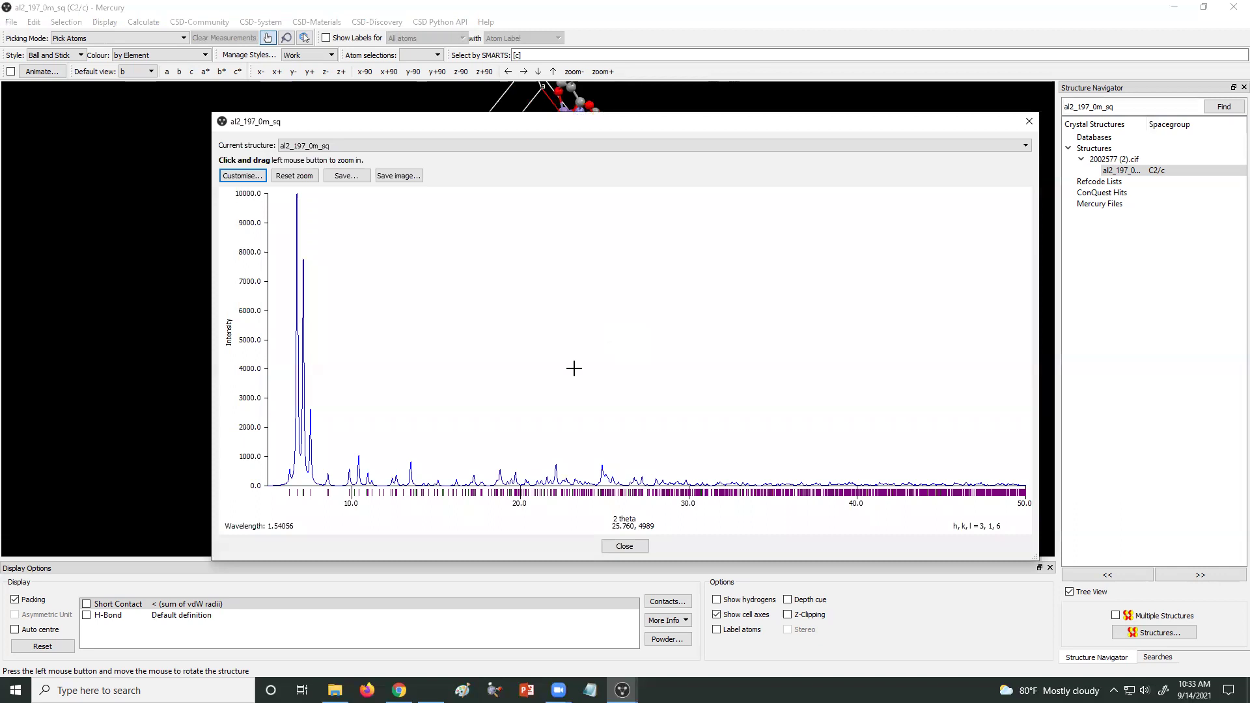
{"action": "left_click_drag", "start_coordinate": [279, 188], "coordinate": [434, 510]}
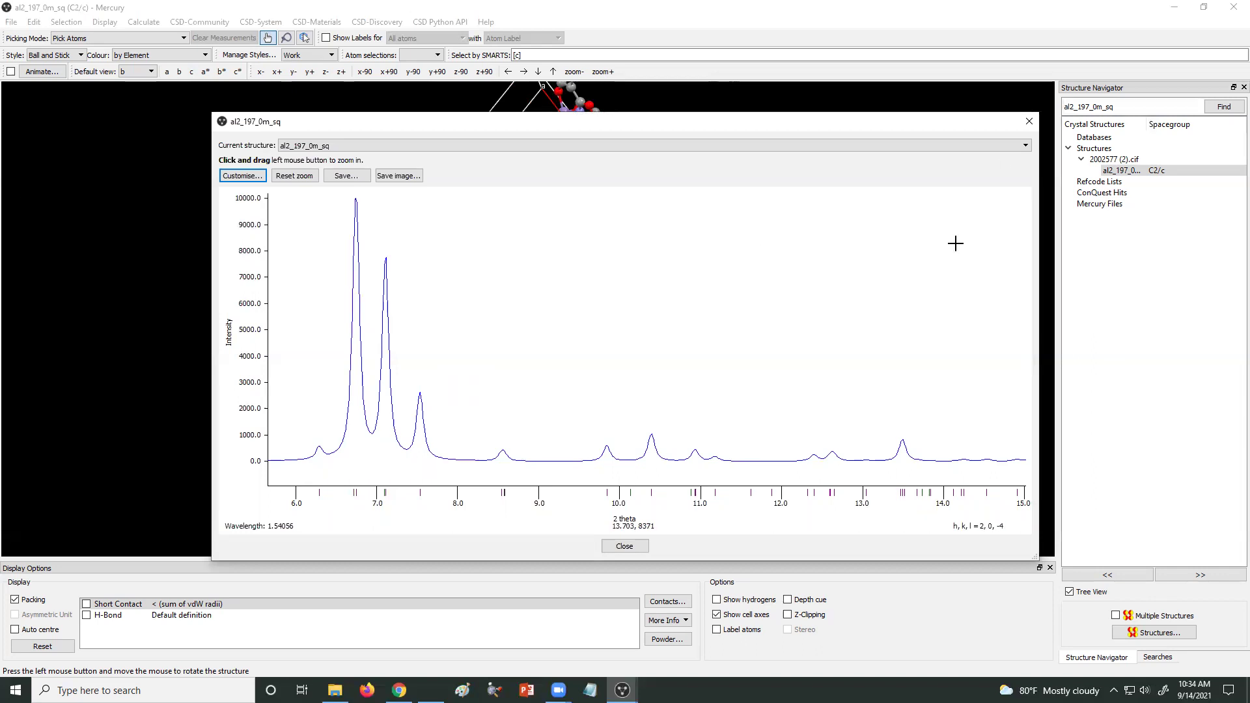
{"action": "left_click", "coordinate": [1028, 121]}
{"action": "left_click_drag", "start_coordinate": [459, 338], "coordinate": [445, 423]}
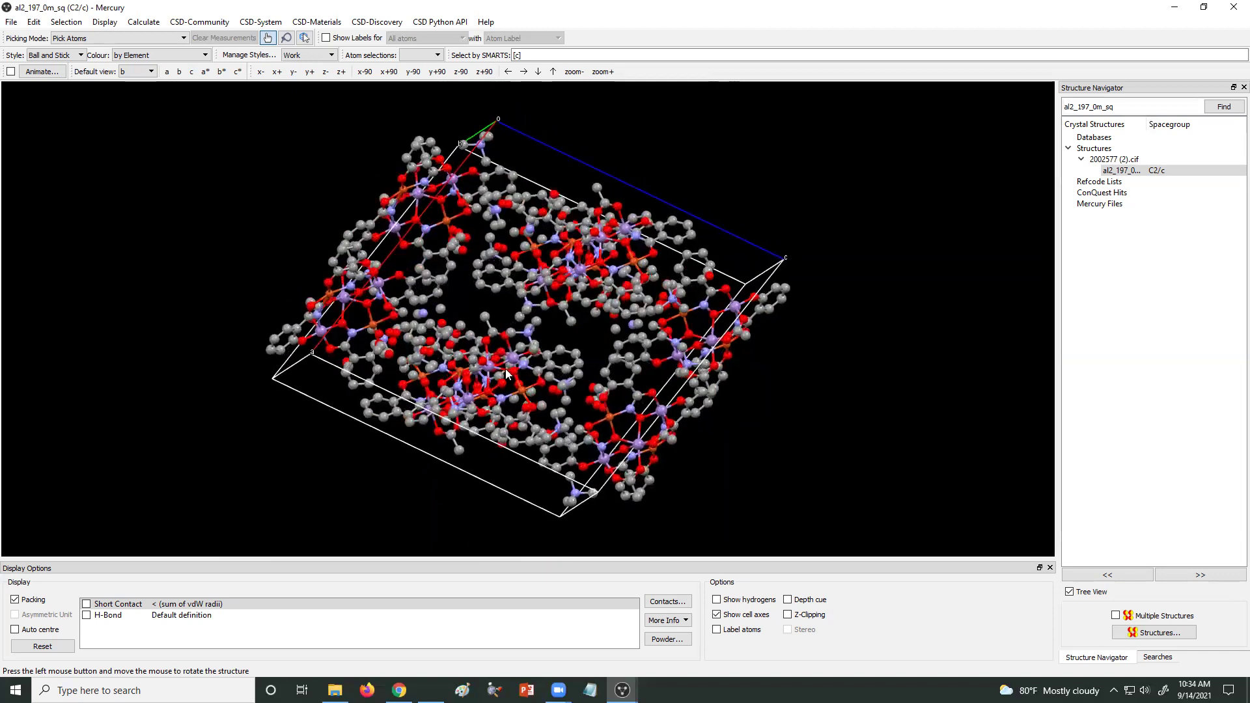